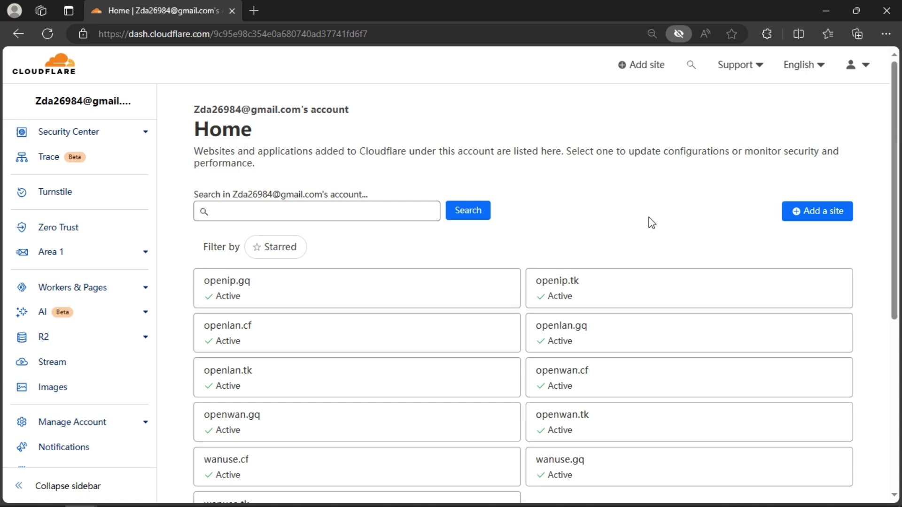
# Bring up the sticky note outlining the short-link site build, review its steps, and return to the Cloudflare dashboard.
pyautogui.hotkey('alt', 'Tab')
pyautogui.press('Tab')
pyautogui.press('Tab')
pyautogui.hotkey('alt', 'Tab')
pyautogui.press('Tab')
pyautogui.press('Tab')
pyautogui.press('Tab')
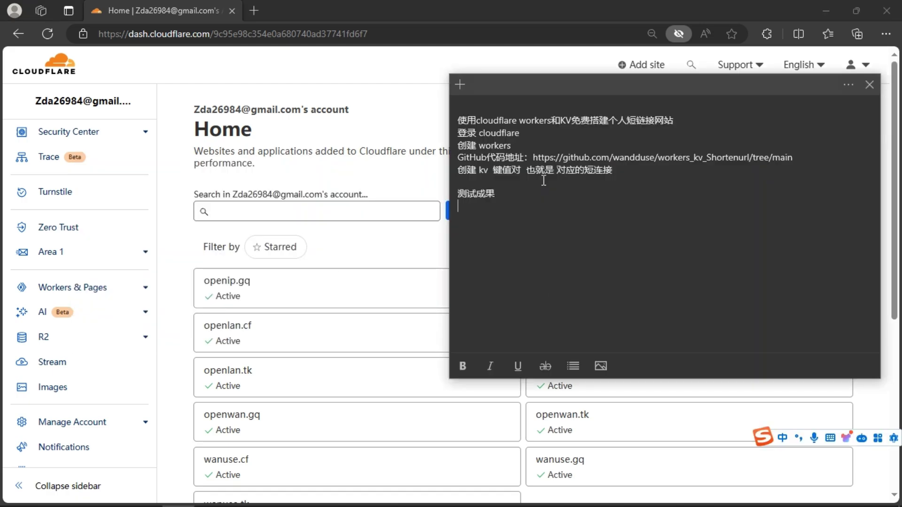
pyautogui.click(468, 133)
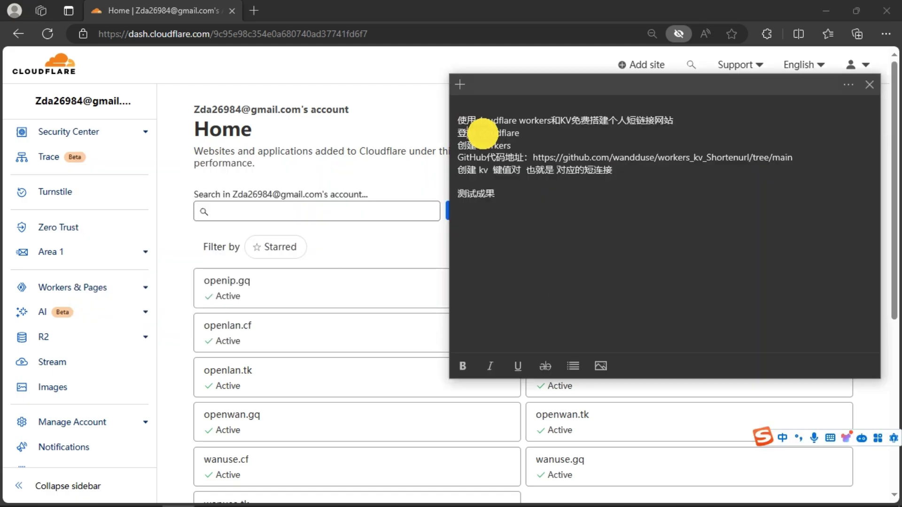
pyautogui.click(504, 145)
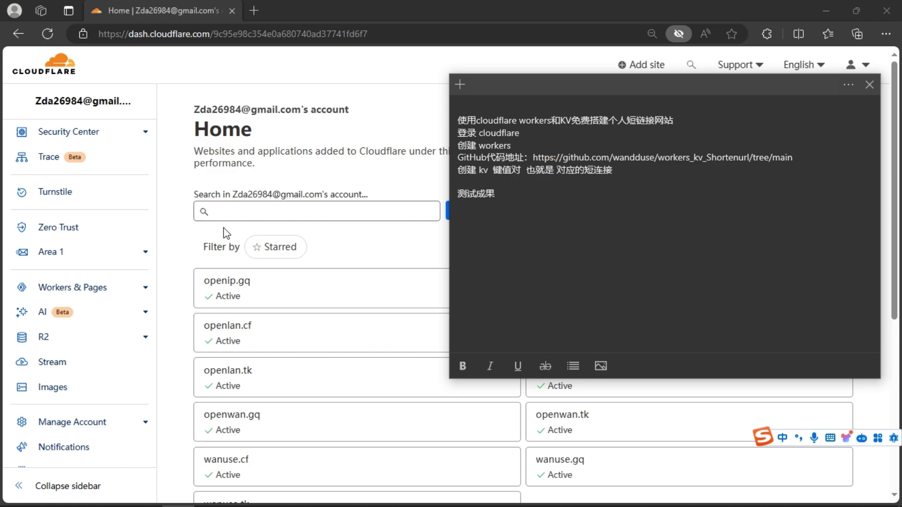
pyautogui.click(178, 227)
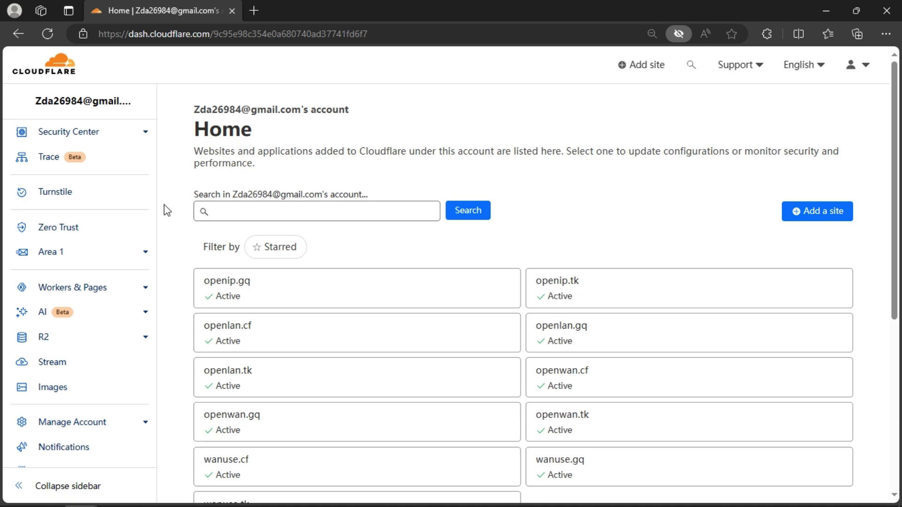
# Open the Workers & Pages overview and start creating a "Hello World" Worker.
pyautogui.click(145, 288)
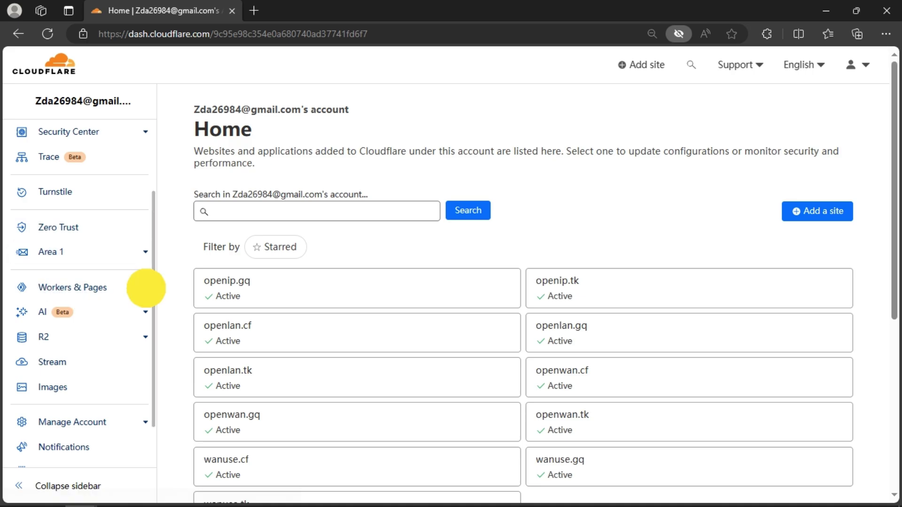
pyautogui.click(73, 289)
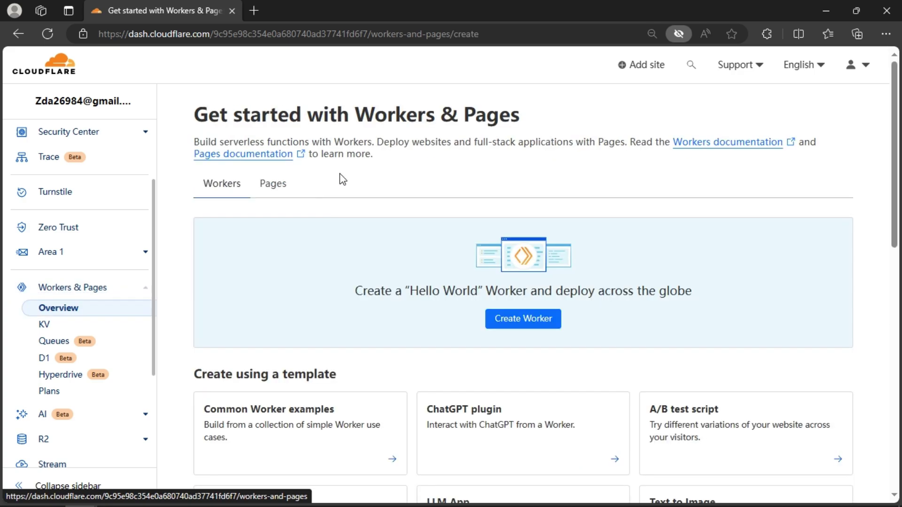
pyautogui.scroll(-3, 357, 193)
pyautogui.scroll(3, 361, 202)
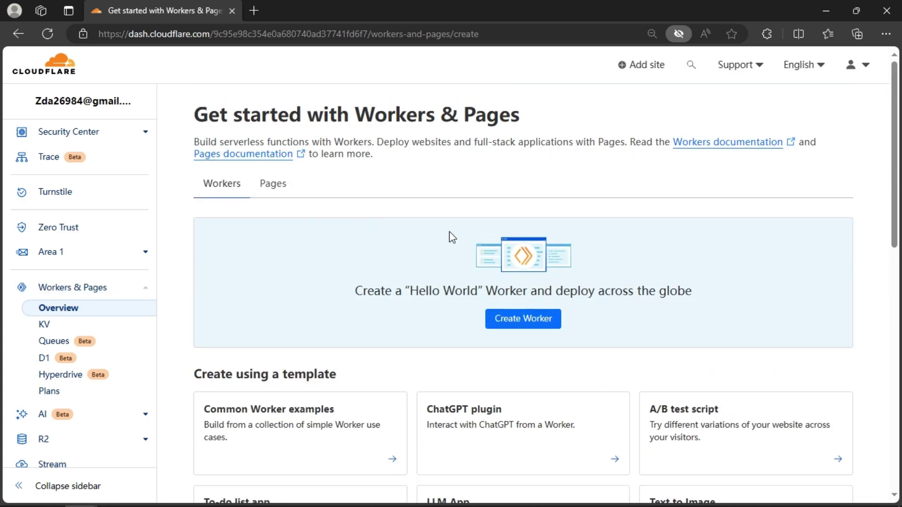
pyautogui.click(535, 317)
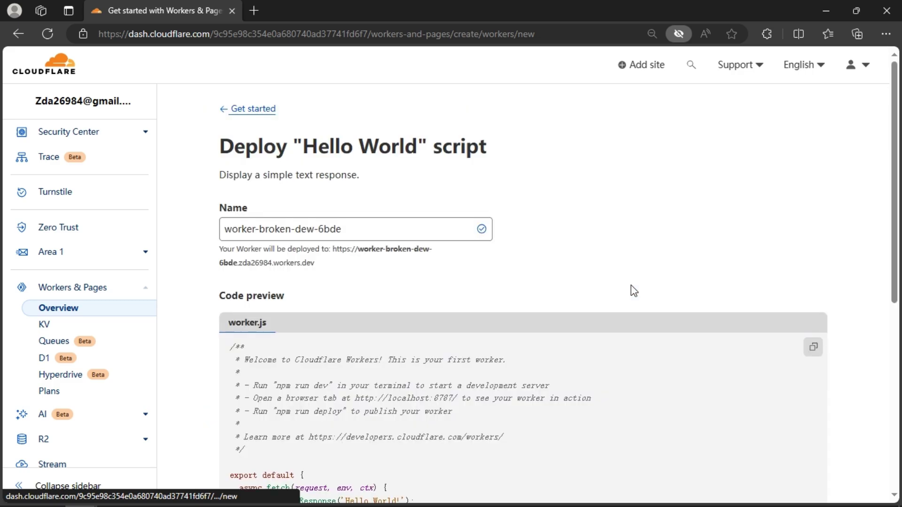
# Switch the dashboard language to Simplified Chinese (简体中文) from the Worker deployment page.
pyautogui.scroll(-4, 568, 253)
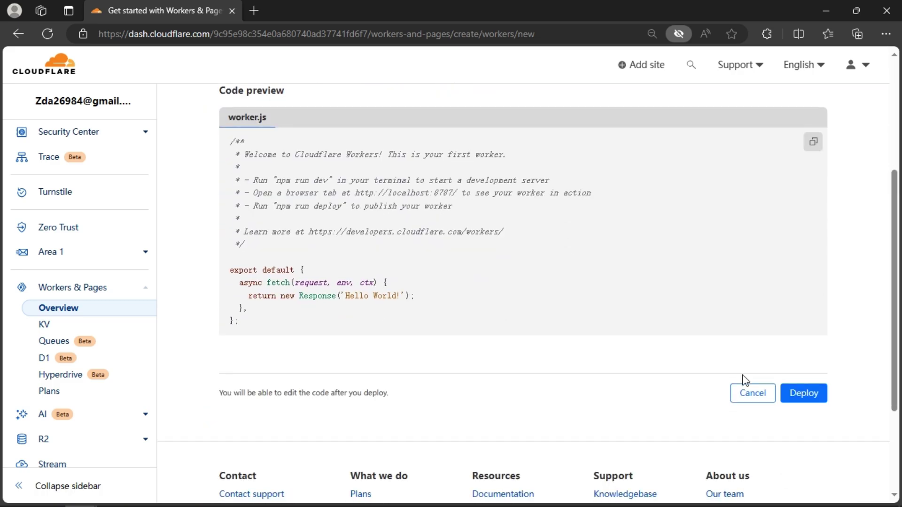
pyautogui.click(804, 66)
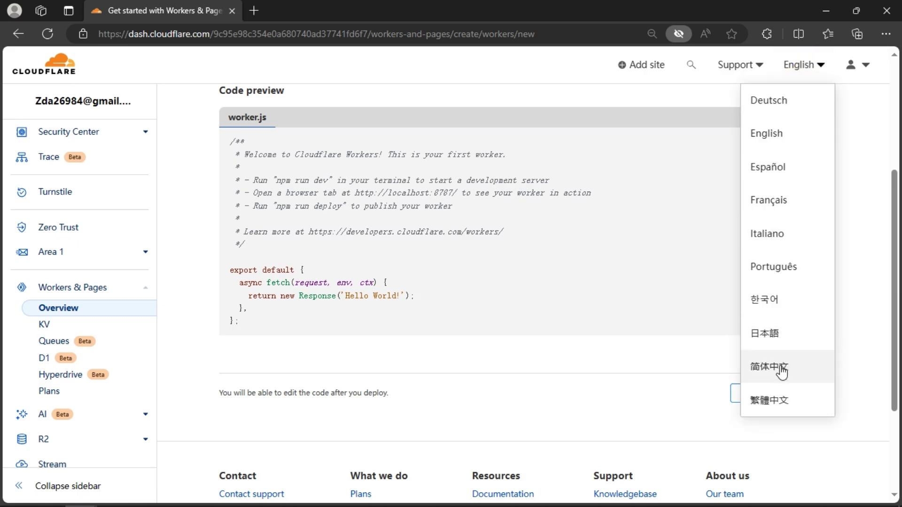
pyautogui.click(781, 367)
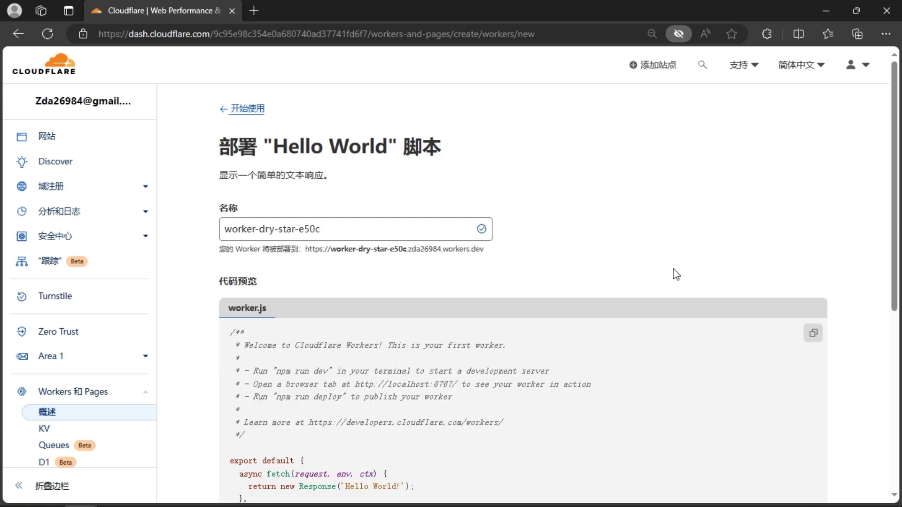
# Deploy the "Hello World" Worker with its suggested name and default script.
pyautogui.scroll(-1, 673, 268)
pyautogui.scroll(1, 673, 268)
pyautogui.scroll(-4, 673, 268)
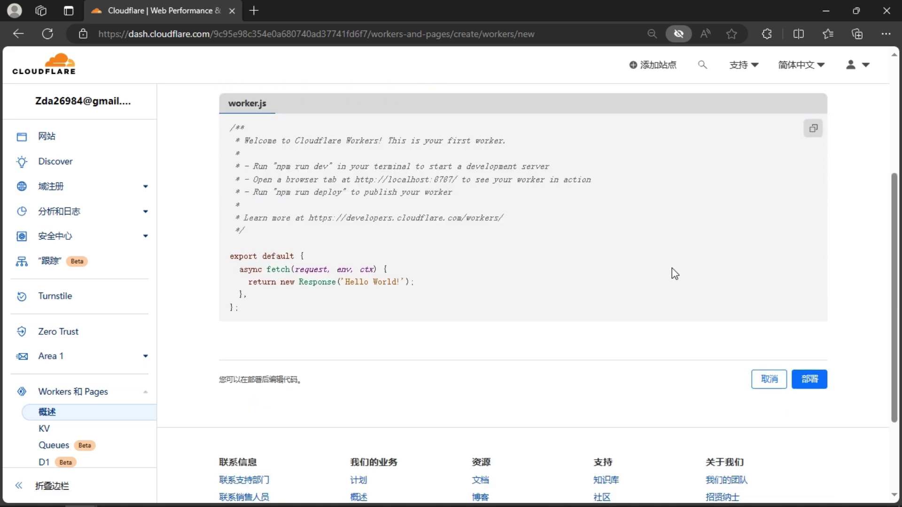
pyautogui.click(811, 385)
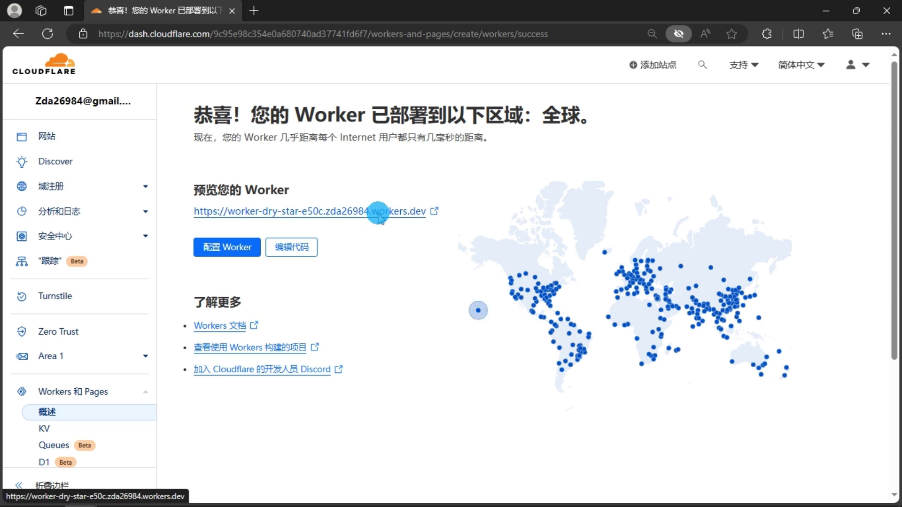
# Open the deployed Worker's preview link in an InPrivate window, check its response, and close that page.
pyautogui.rightClick(378, 213)
pyautogui.click(428, 266)
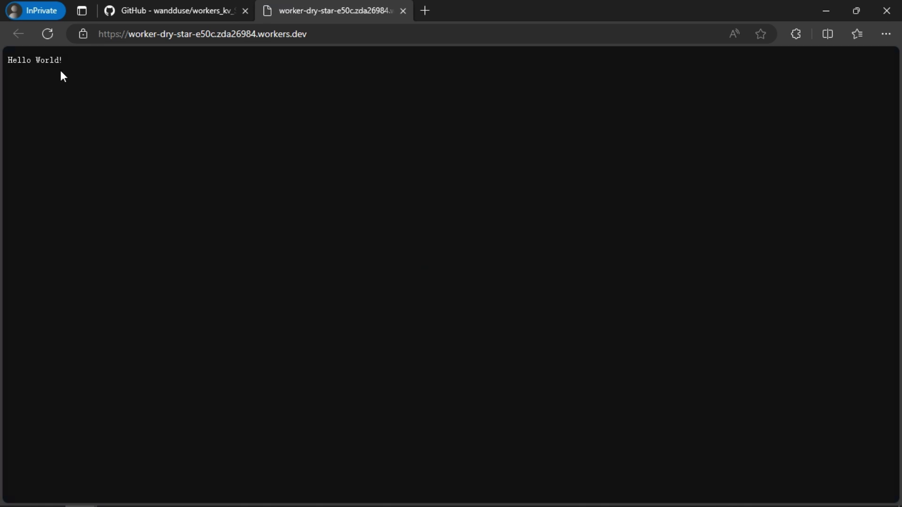
pyautogui.moveTo(63, 65); pyautogui.dragTo(106, 71)
pyautogui.click(22, 78)
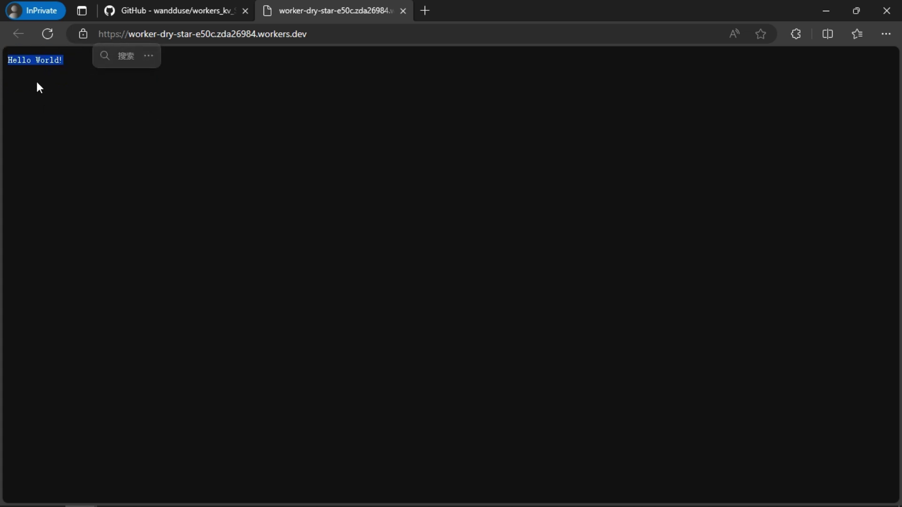
pyautogui.click(256, 93)
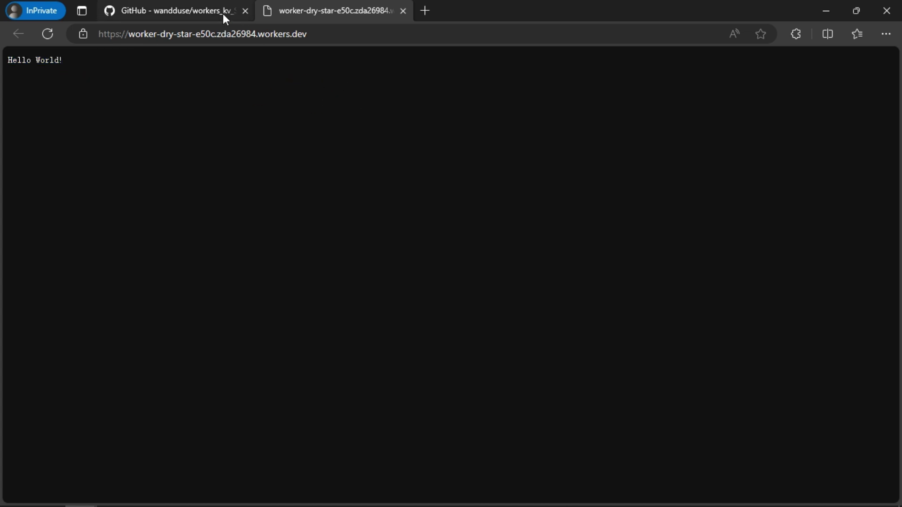
pyautogui.click(403, 10)
pyautogui.scroll(-1, 392, 97)
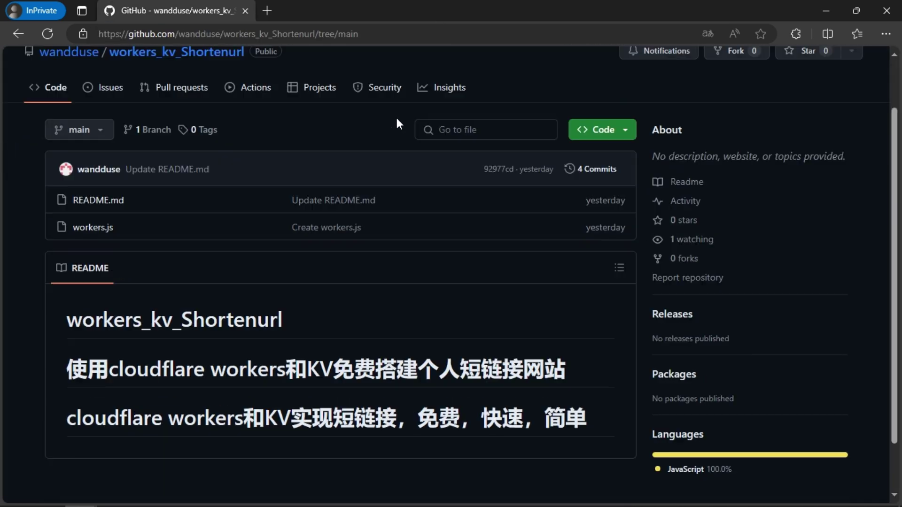
# Return to the Cloudflare window, open the new Worker's code for editing, and delete all default code in worker.js.
pyautogui.hotkey('alt', 'Tab')
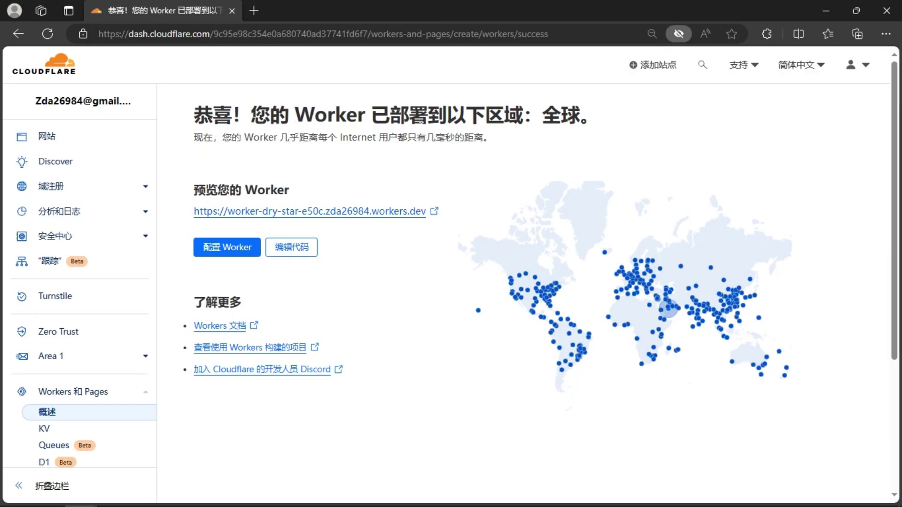
pyautogui.click(285, 252)
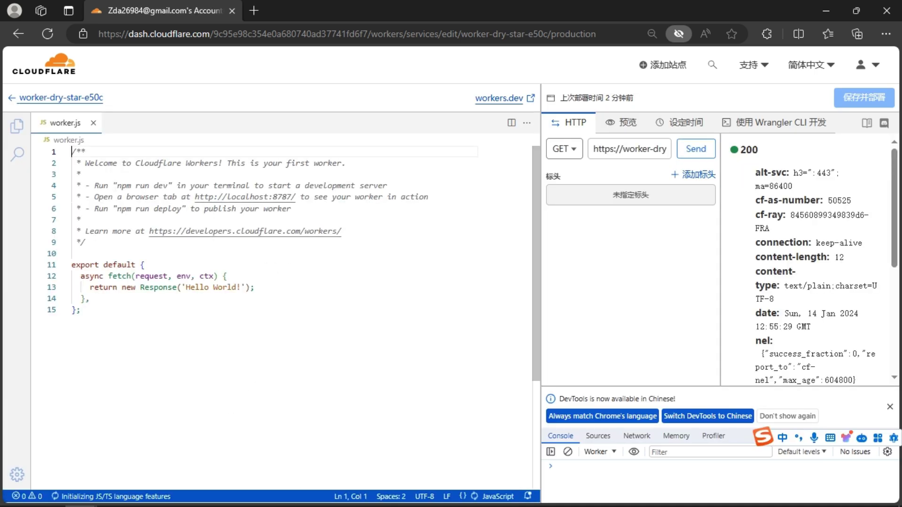
pyautogui.click(143, 318)
pyautogui.moveTo(91, 318); pyautogui.dragTo(70, 141)
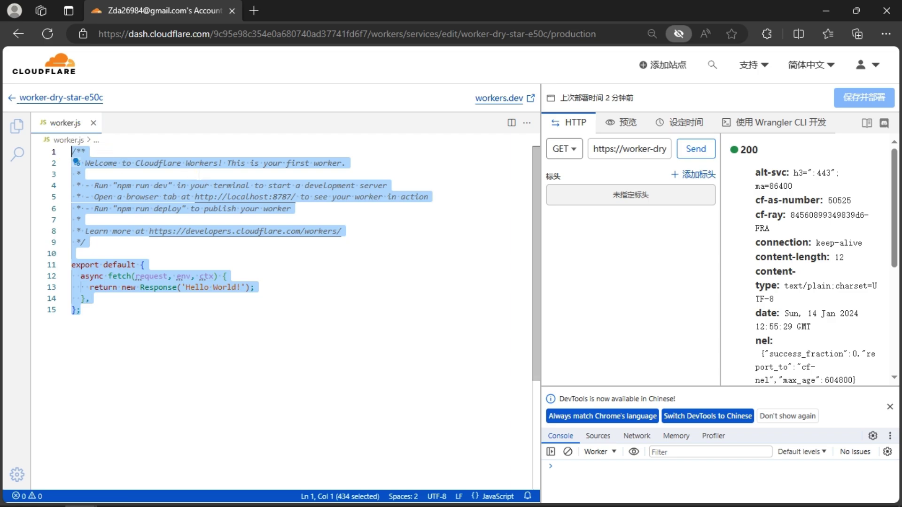
pyautogui.press('BackSpace')
pyautogui.click(190, 203)
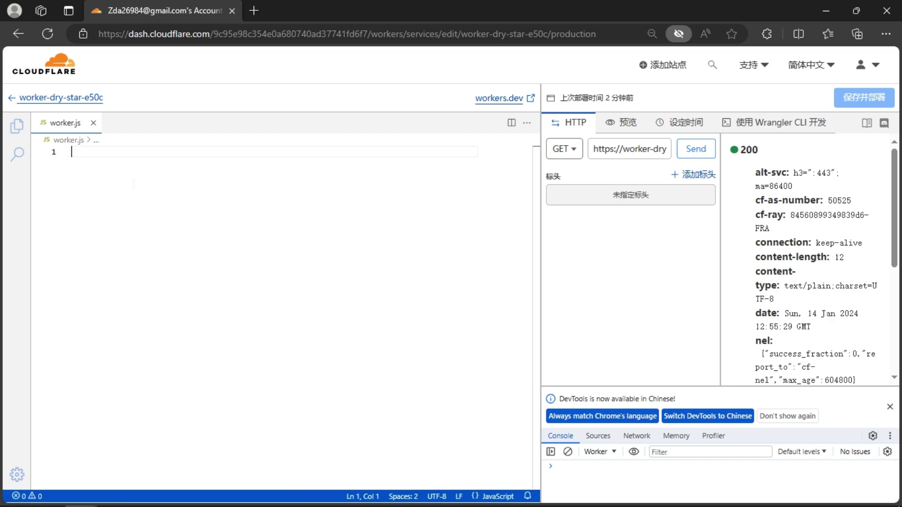
pyautogui.click(97, 153)
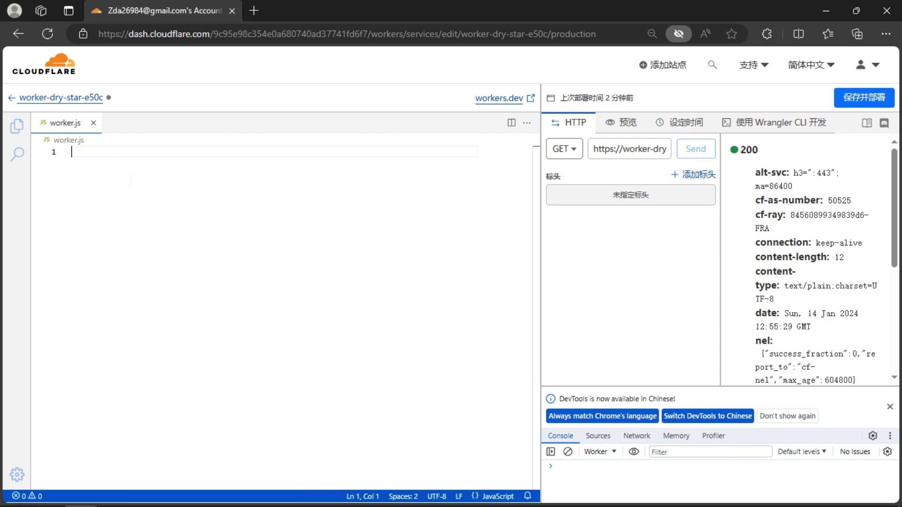
# Switch to the GitHub window and open workers.js from the workers_kv_Shortenurl repository.
pyautogui.hotkey('alt', 'Tab')
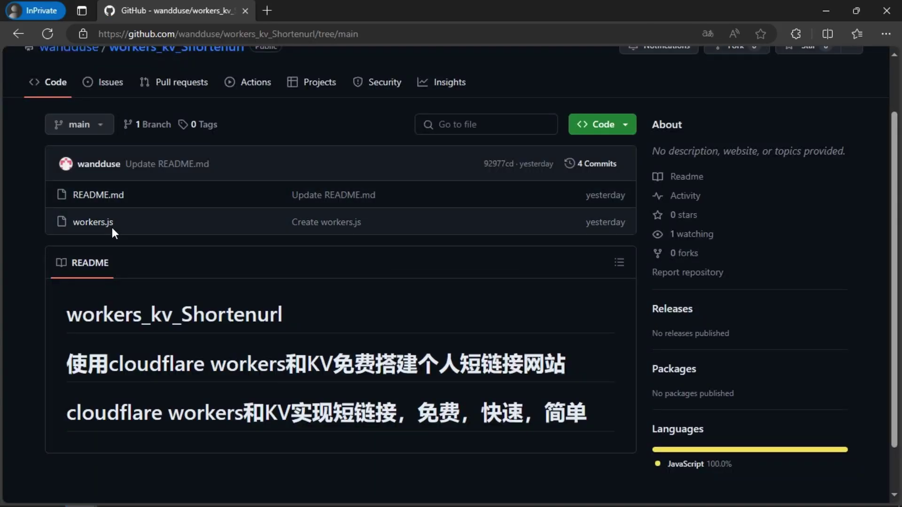
pyautogui.click(105, 223)
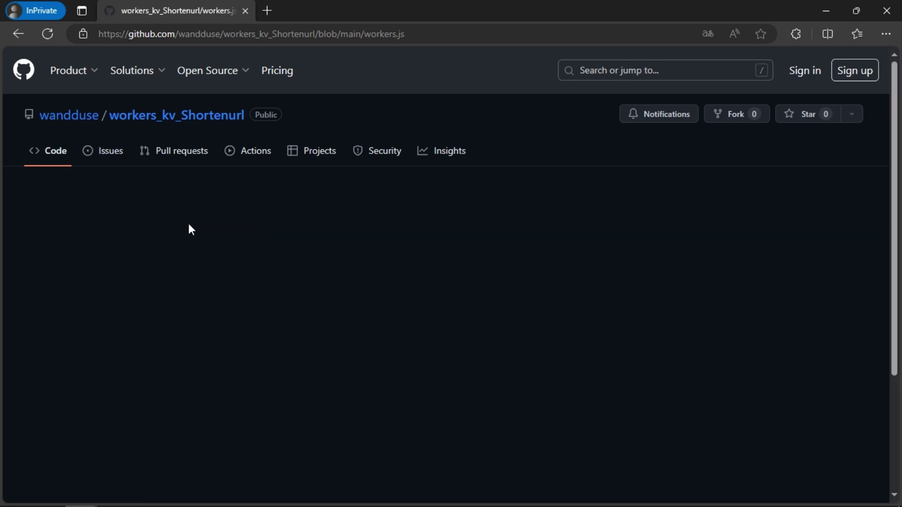
pyautogui.scroll(-1, 520, 280)
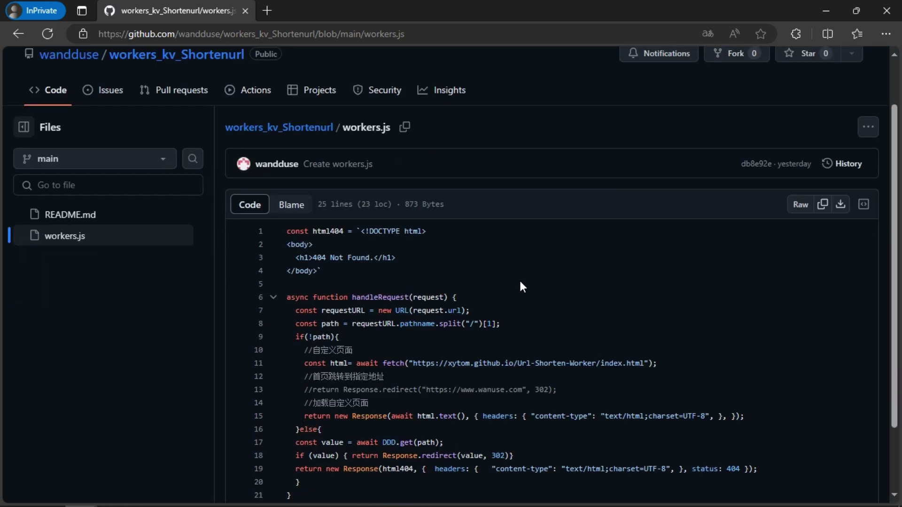
pyautogui.scroll(-2, 590, 274)
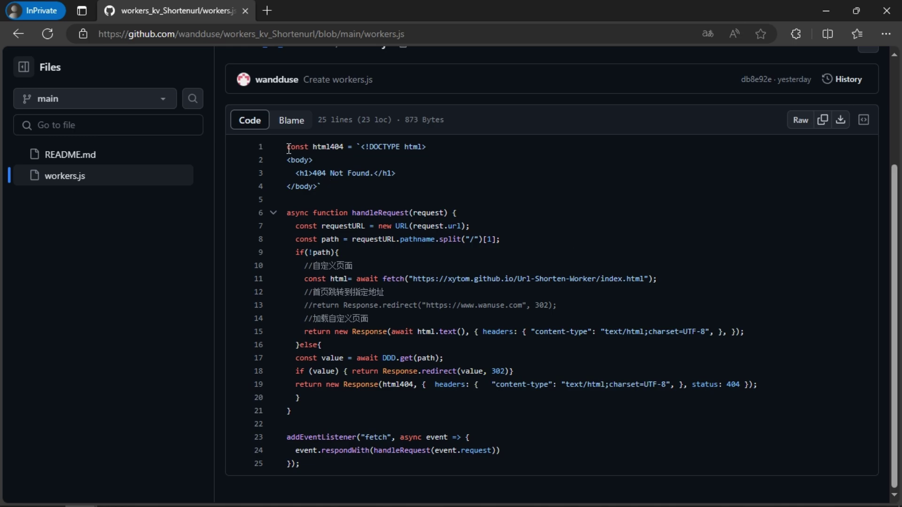
# Try to select and copy all the code in workers.js, and close the symbols view.
pyautogui.moveTo(289, 149)
pyautogui.mouseDown()
pyautogui.moveTo(483, 156)
pyautogui.moveTo(528, 475)
pyautogui.mouseUp()
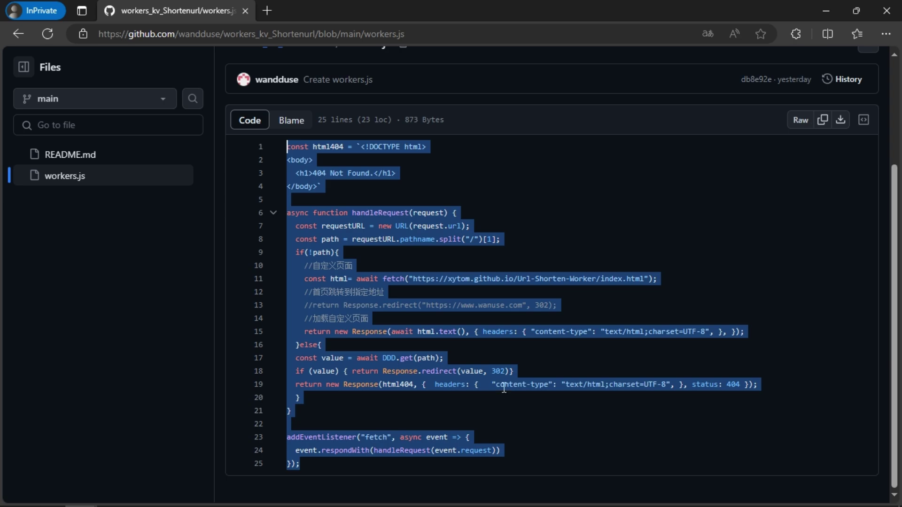
pyautogui.rightClick(504, 388)
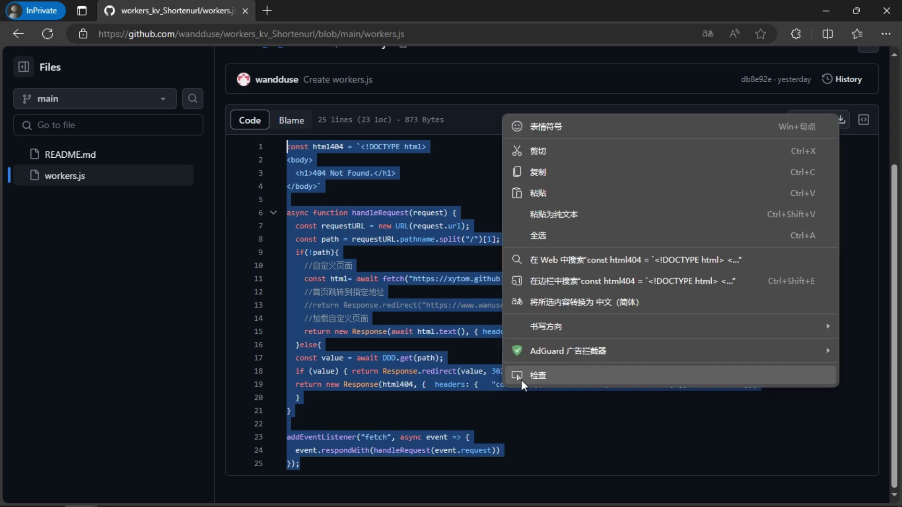
pyautogui.click(550, 183)
pyautogui.click(550, 186)
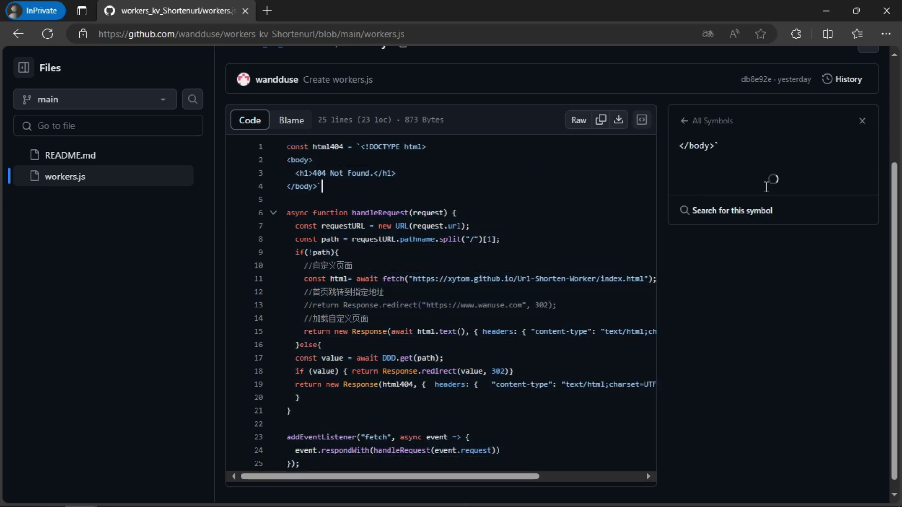
pyautogui.click(860, 123)
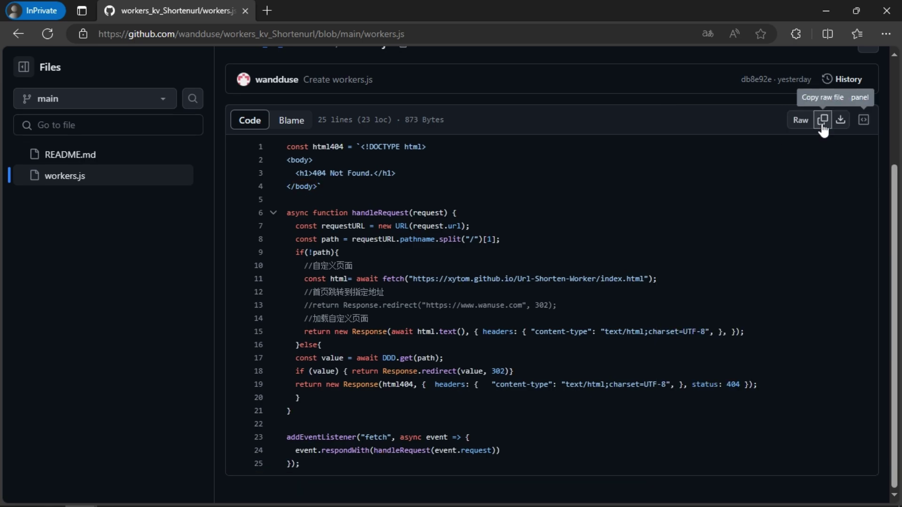
# Copy the raw contents of workers.js, return to the Cloudflare editor, and try to paste them into the empty worker.js.
pyautogui.click(822, 124)
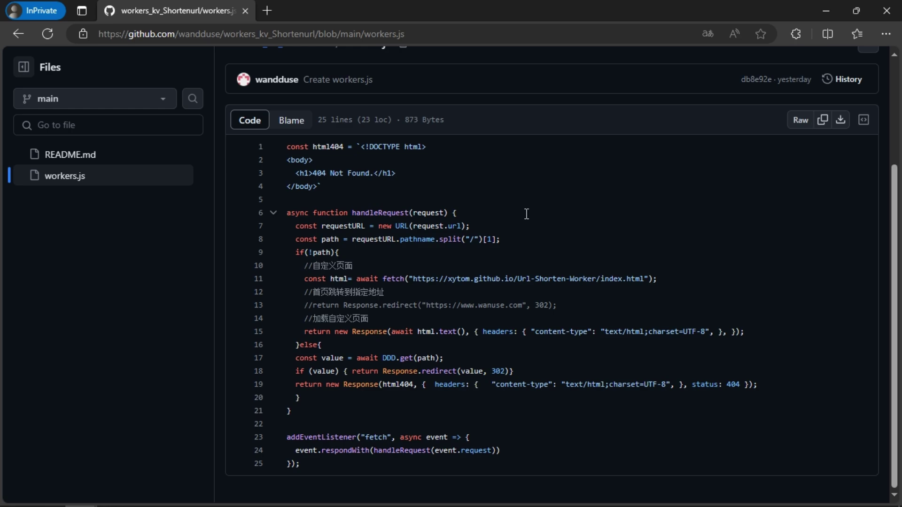
pyautogui.hotkey('alt', 'Tab')
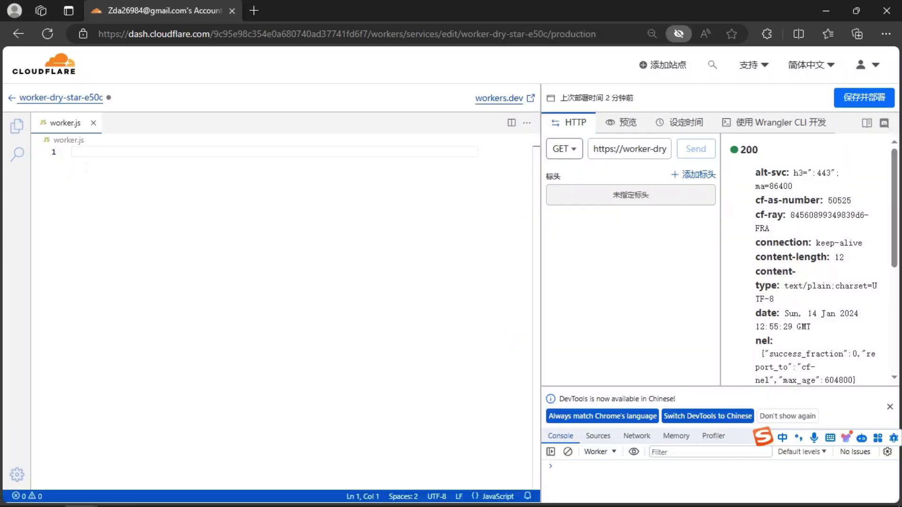
pyautogui.click(81, 155)
pyautogui.rightClick(84, 155)
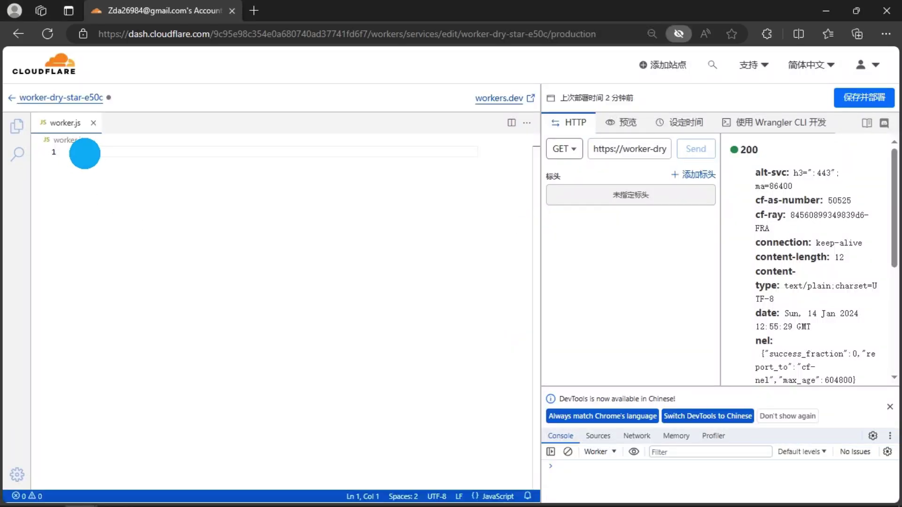
pyautogui.click(131, 430)
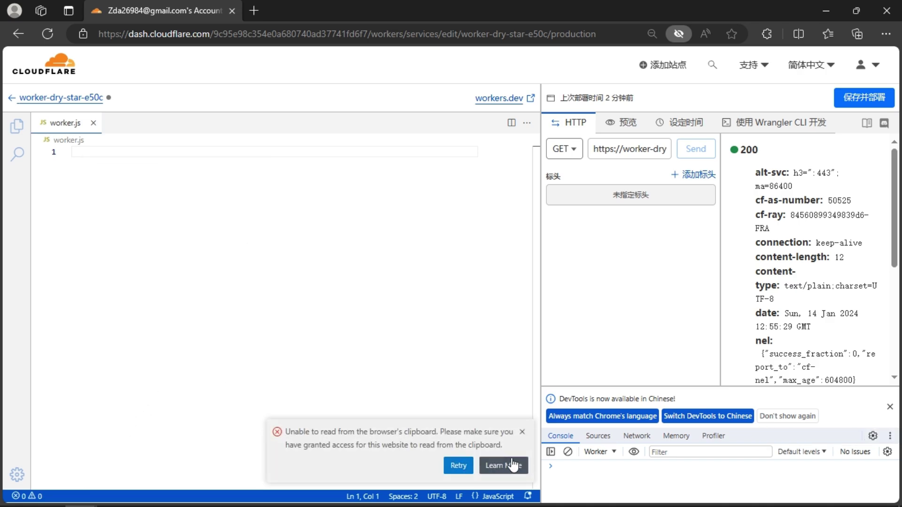
pyautogui.click(522, 431)
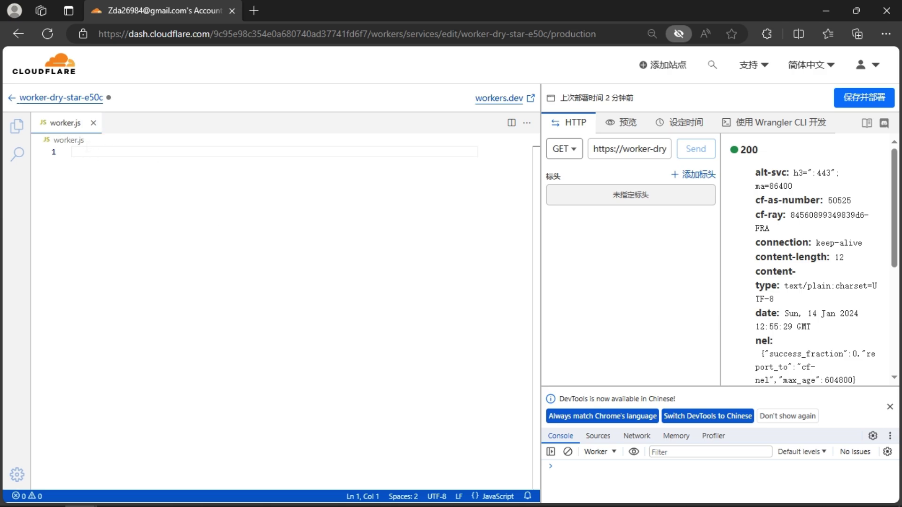
# Paste the copied workers.js code into the empty worker.js, and switch to the GitHub window's Url-Shorten-Worker repository.
pyautogui.hotkey('ctrl', 'v')
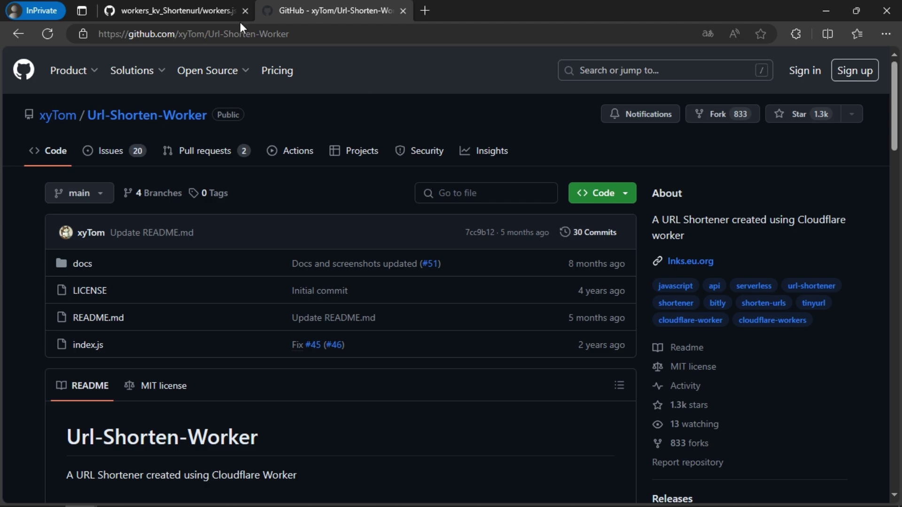
pyautogui.click(188, 12)
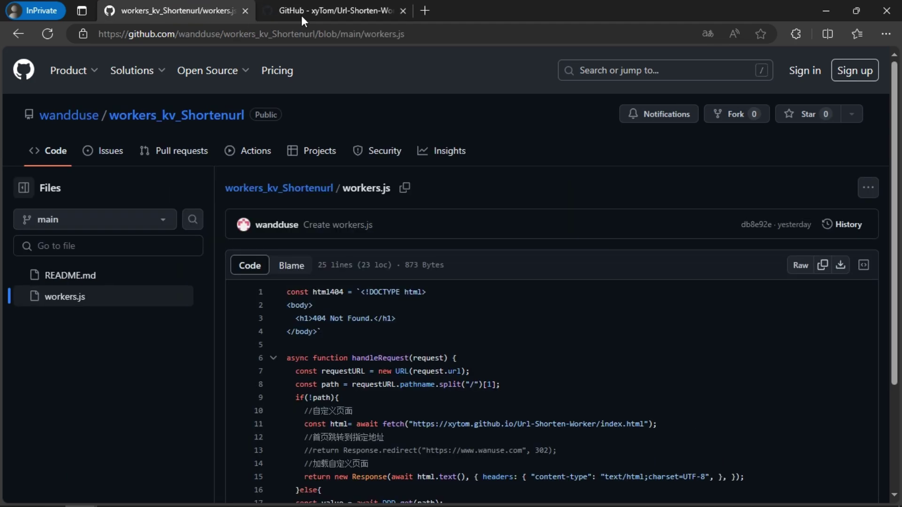
pyautogui.click(303, 13)
pyautogui.scroll(-3, 306, 183)
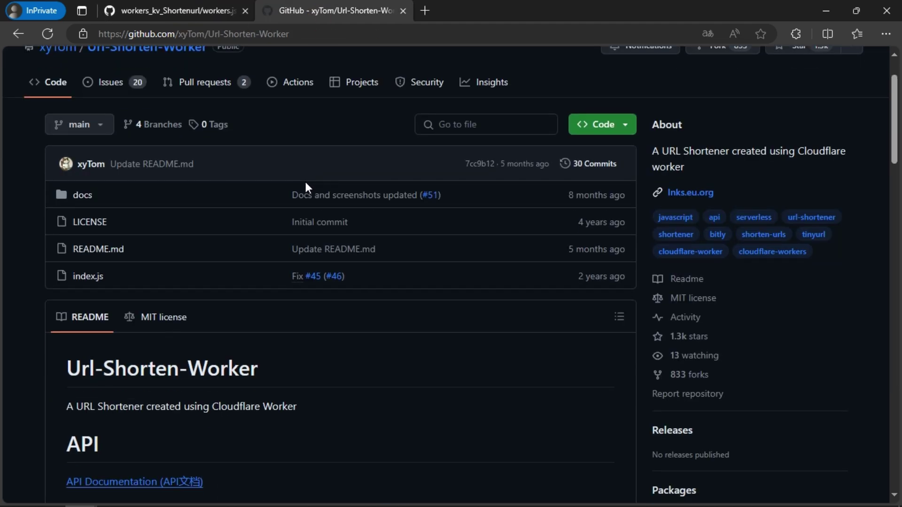
pyautogui.scroll(3, 308, 185)
pyautogui.click(332, 33)
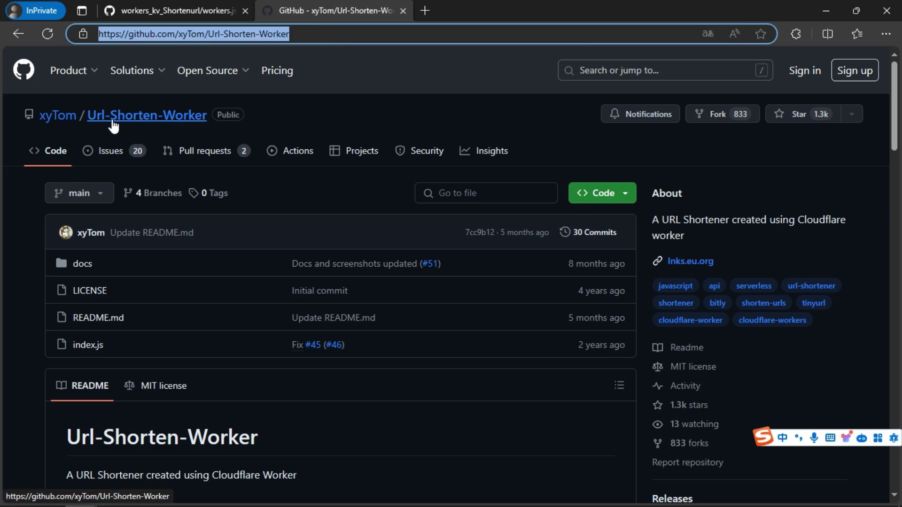
# Open index.js in the Url-Shorten-Worker repository and examine its code from the config block through the link-handling functions.
pyautogui.click(94, 345)
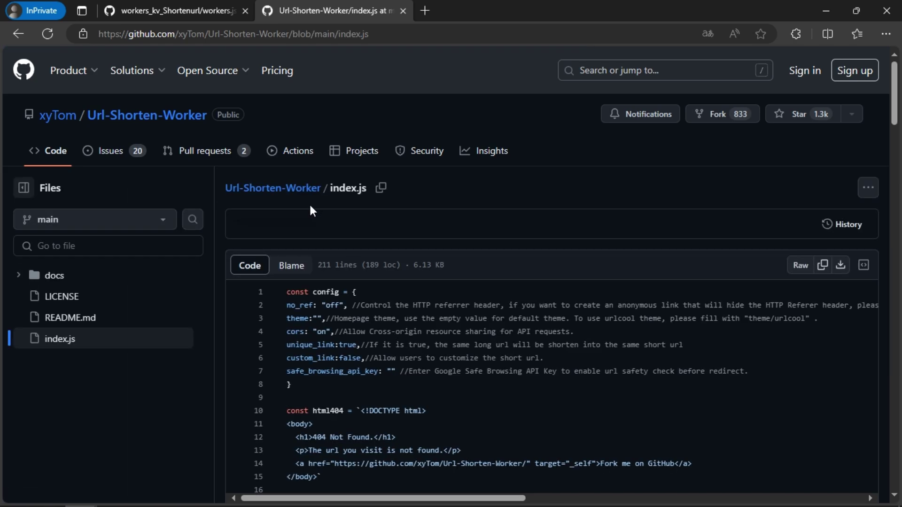
pyautogui.scroll(-5, 328, 216)
pyautogui.scroll(-5, 483, 259)
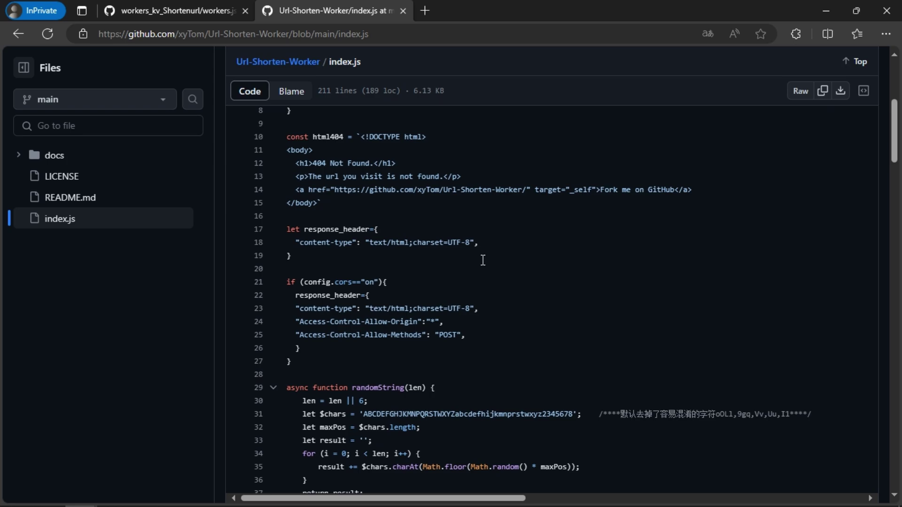
pyautogui.scroll(-13, 482, 261)
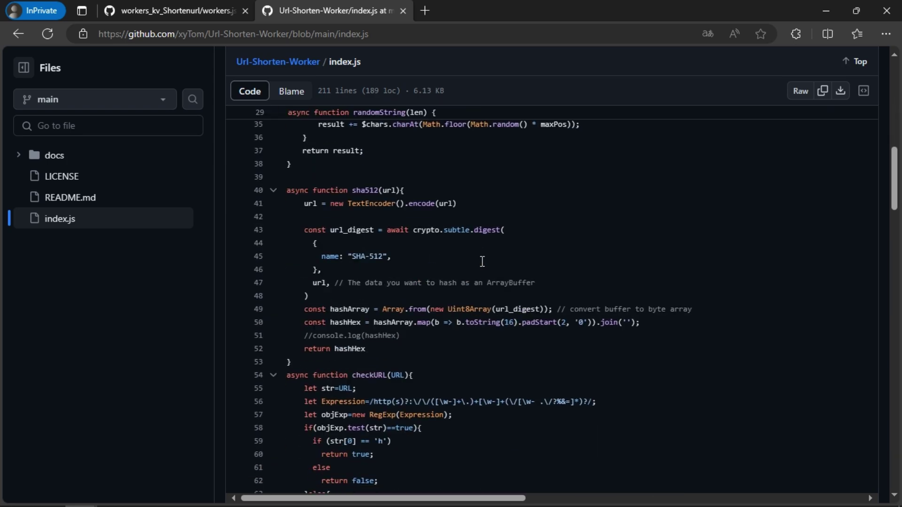
pyautogui.scroll(-13, 481, 262)
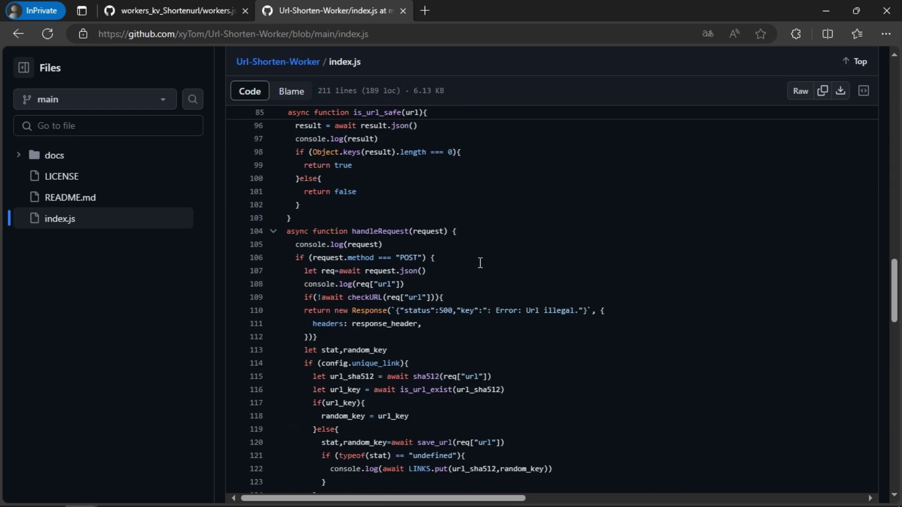
pyautogui.scroll(-10, 480, 265)
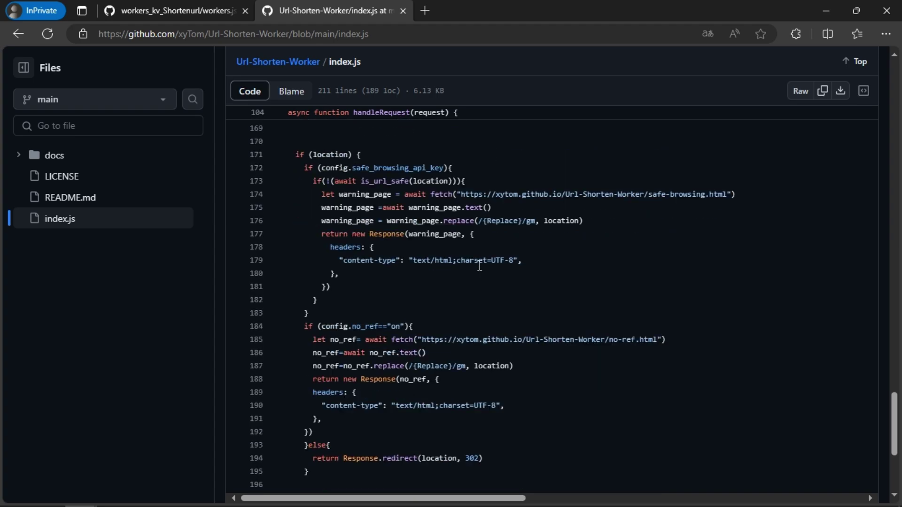
pyautogui.scroll(20, 478, 269)
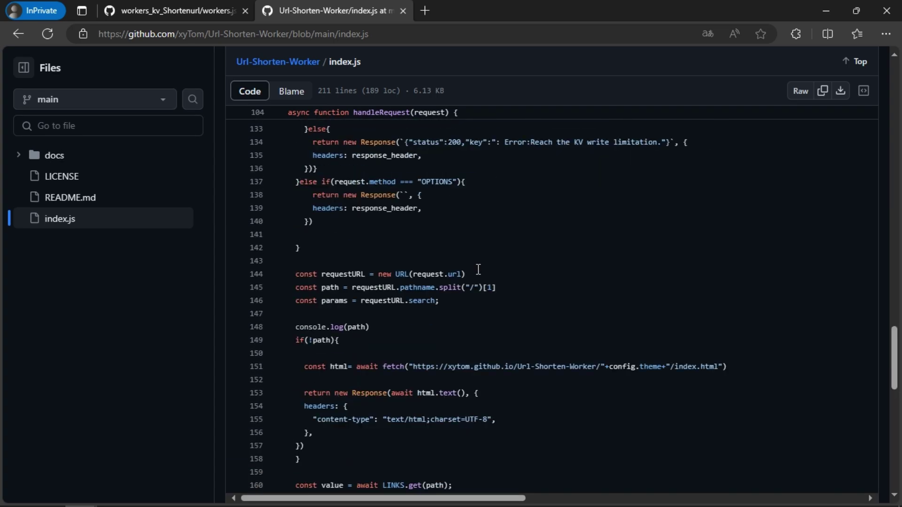
pyautogui.scroll(10, 476, 274)
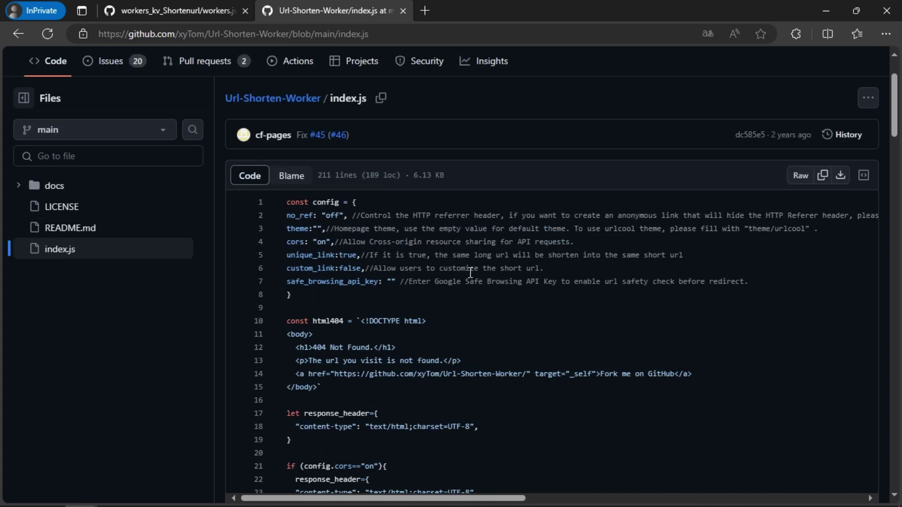
# Review the workers.js code in the workers_kv_Shortenurl repository, and switch back to the Cloudflare editor.
pyautogui.click(175, 8)
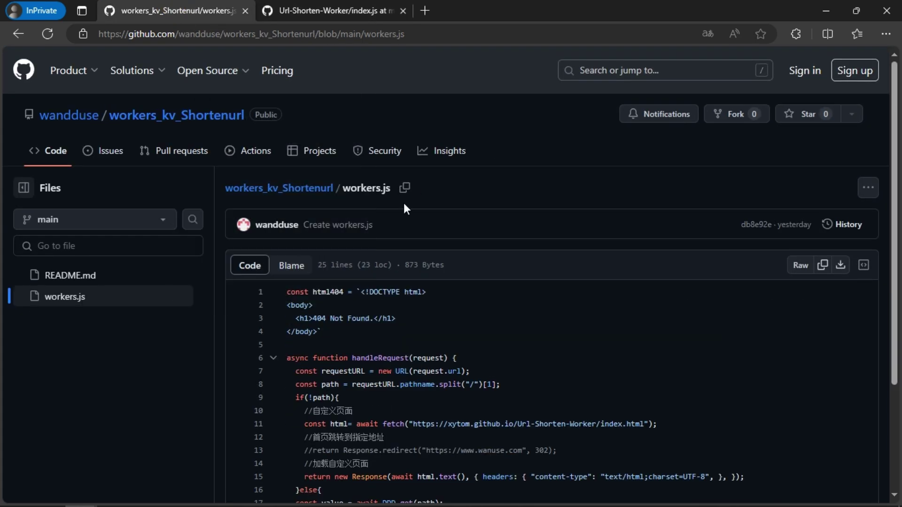
pyautogui.scroll(-3, 440, 328)
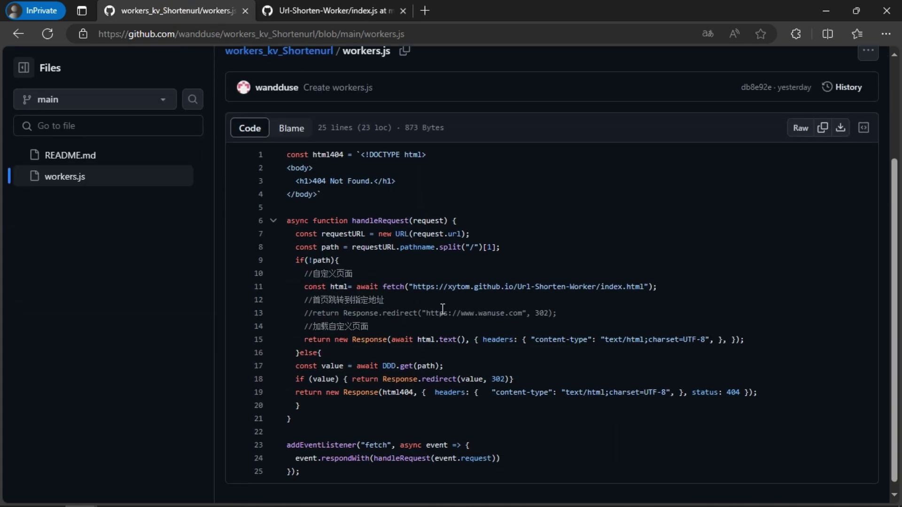
pyautogui.hotkey('alt', 'Tab')
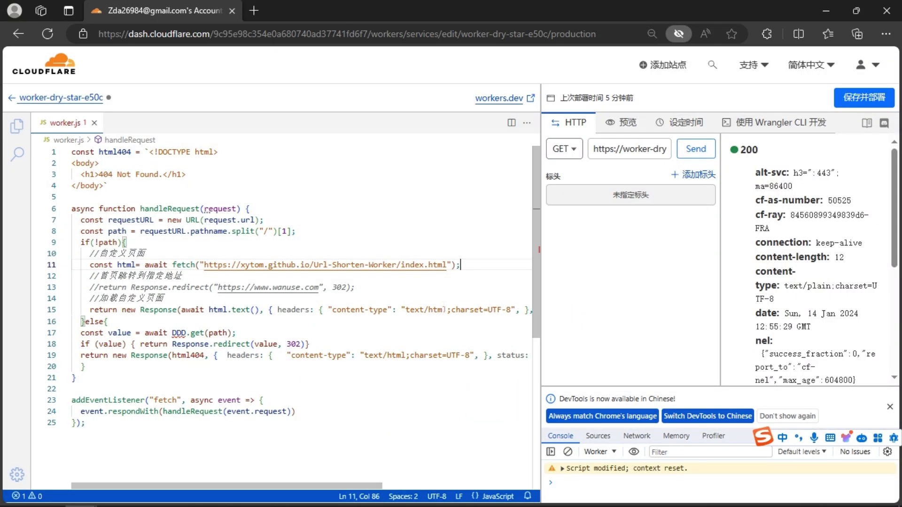
# Check the custom page URL in the fetch line of worker.js, and widen the code editor to show the full lines.
pyautogui.click(336, 264)
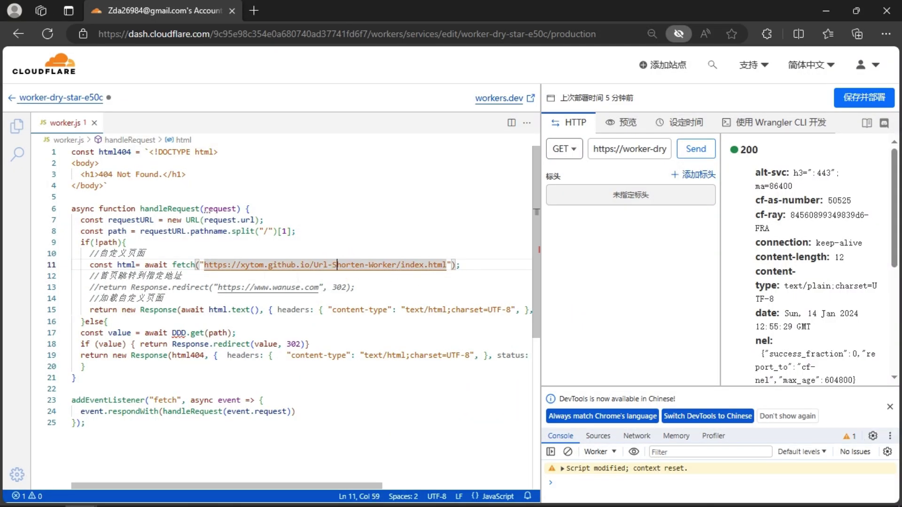
pyautogui.moveTo(204, 264); pyautogui.dragTo(466, 265)
pyautogui.scroll(-3, 467, 266)
pyautogui.scroll(3, 467, 266)
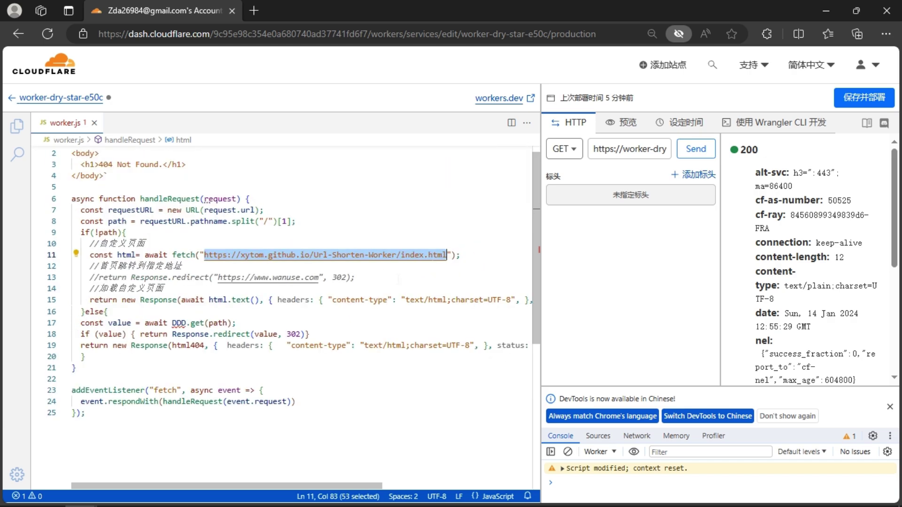
pyautogui.moveTo(543, 268); pyautogui.dragTo(710, 277)
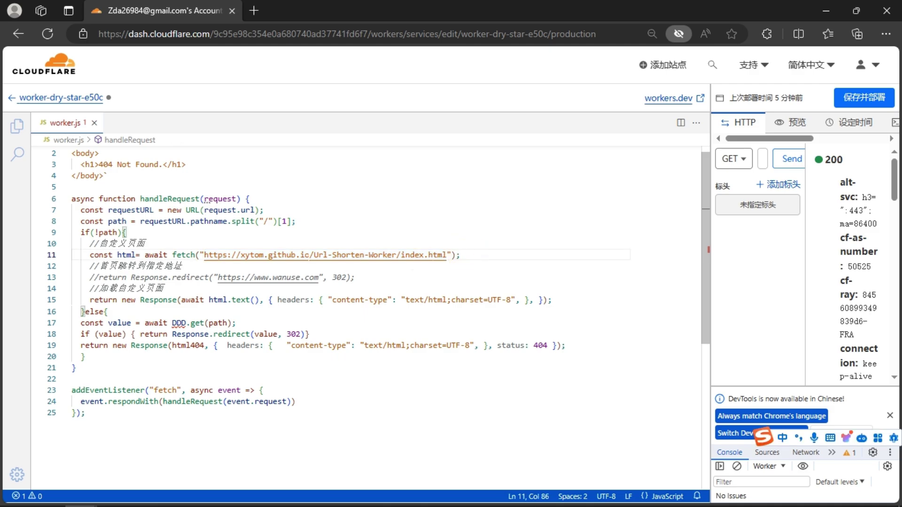
# Examine the commented-out Response.redirect line with its target URL and the active return line that loads the custom page.
pyautogui.click(145, 277)
pyautogui.click(90, 300)
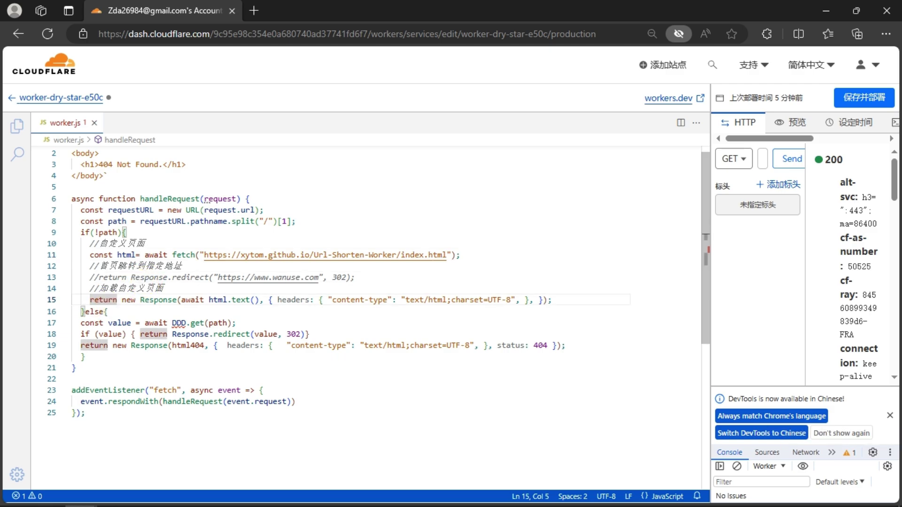
pyautogui.click(93, 277)
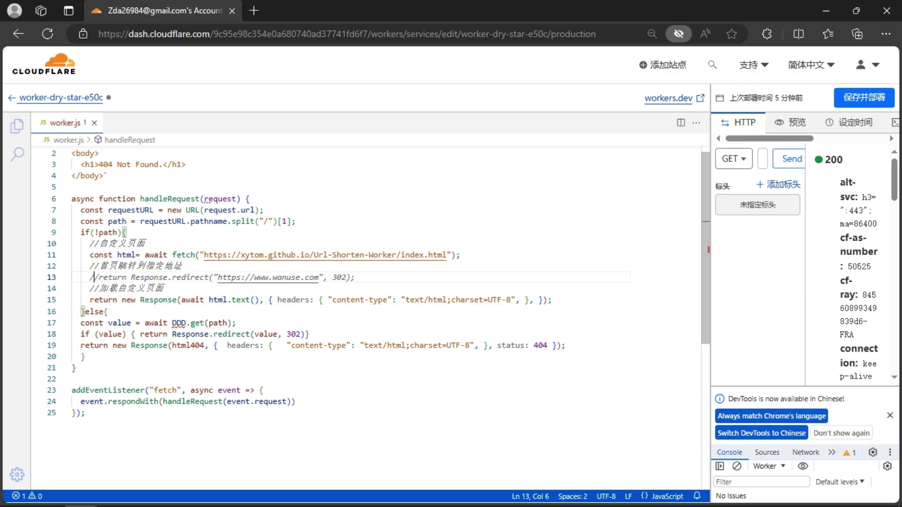
pyautogui.click(232, 277)
pyautogui.moveTo(319, 277); pyautogui.dragTo(217, 277)
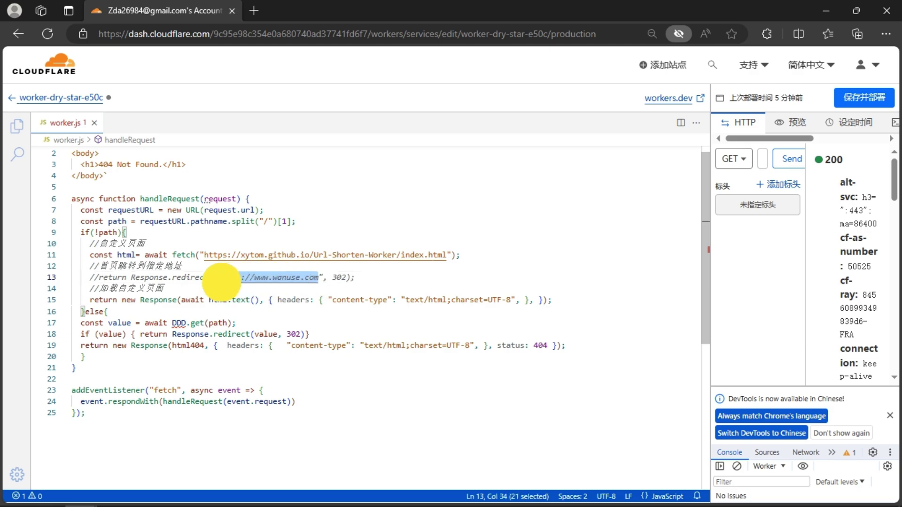
pyautogui.click(386, 278)
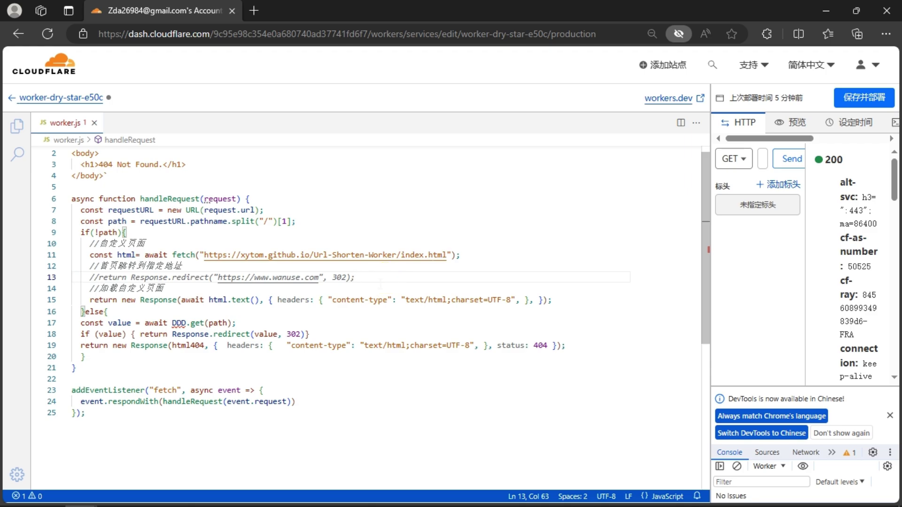
# Save and deploy the Worker, and open its workers.dev address in a new window.
pyautogui.click(873, 105)
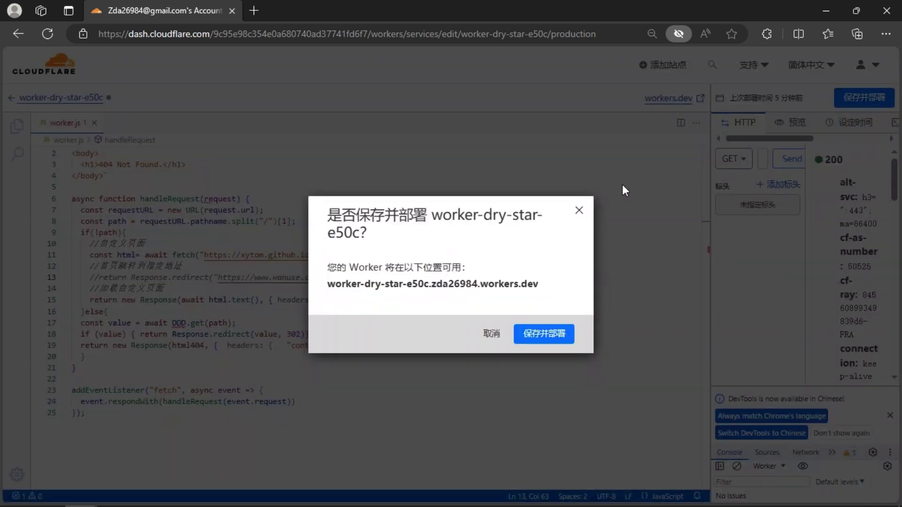
pyautogui.click(553, 332)
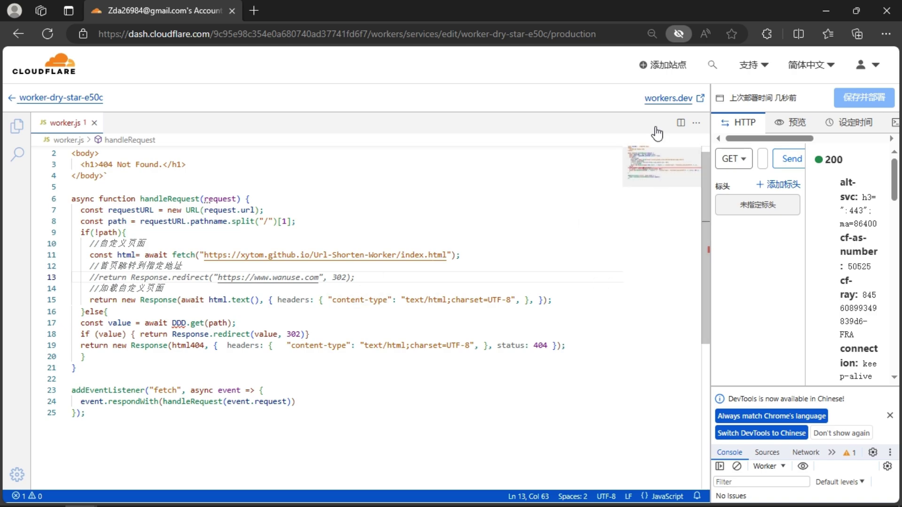
pyautogui.click(665, 96)
pyautogui.rightClick(665, 96)
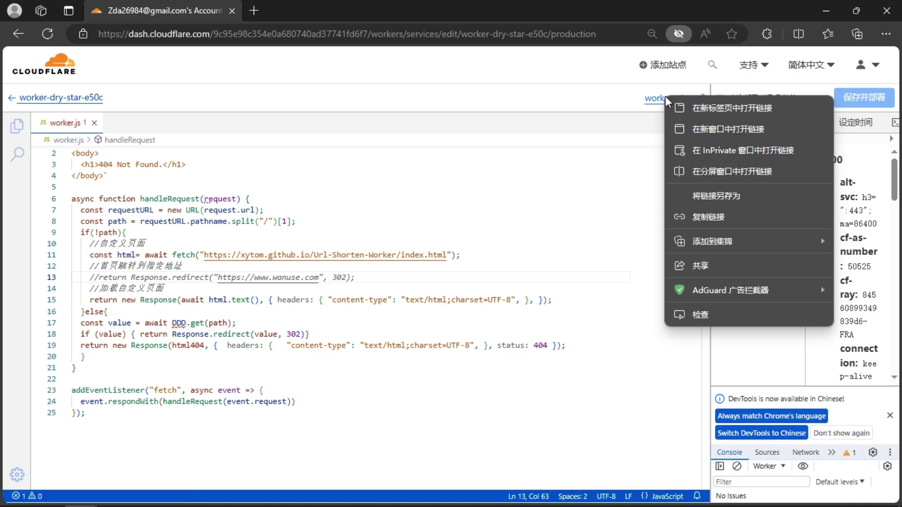
pyautogui.click(692, 134)
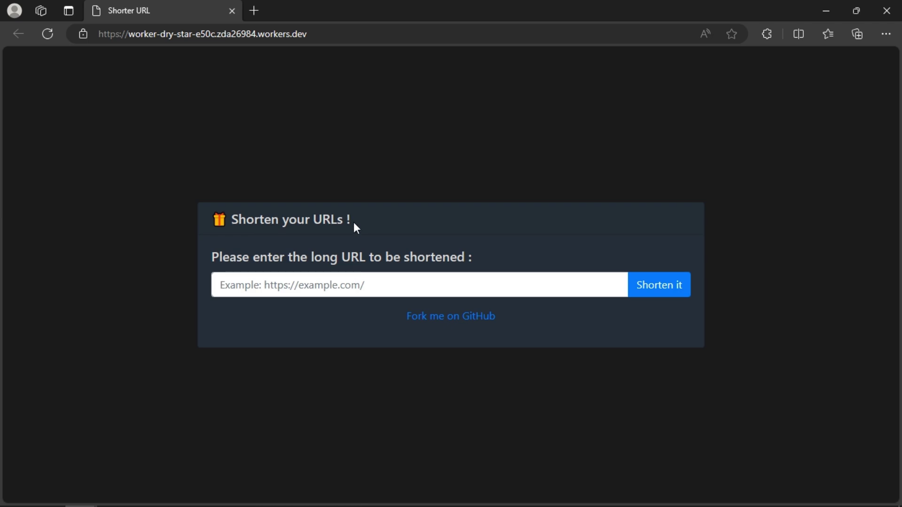
# Look over the deployed "Shorten your URLs !" page, and return to the Cloudflare code editor.
pyautogui.moveTo(353, 221); pyautogui.dragTo(221, 221)
pyautogui.click(165, 227)
pyautogui.hotkey('alt', 'Tab')
pyautogui.hotkey('alt', 'Tab')
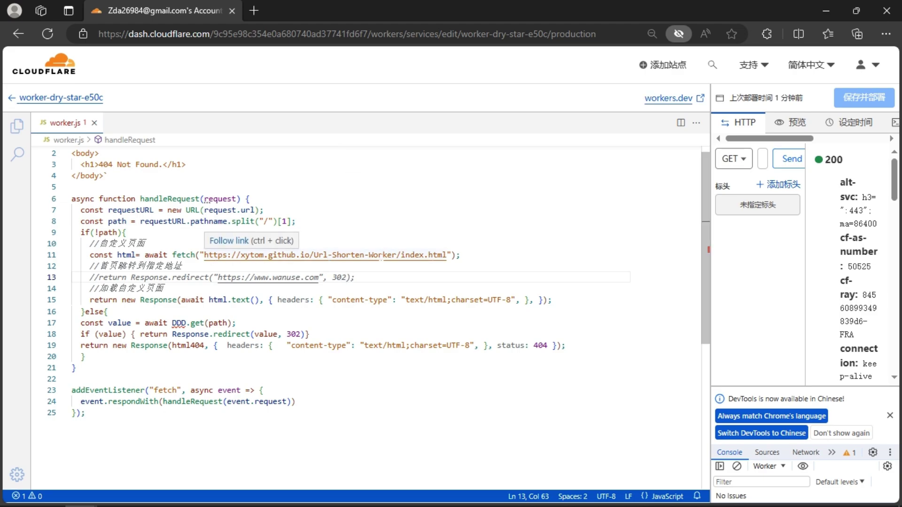
# Comment out the return new Response(await html.text()) line below 加载自定义页面 by prefixing it with //.
pyautogui.click(463, 255)
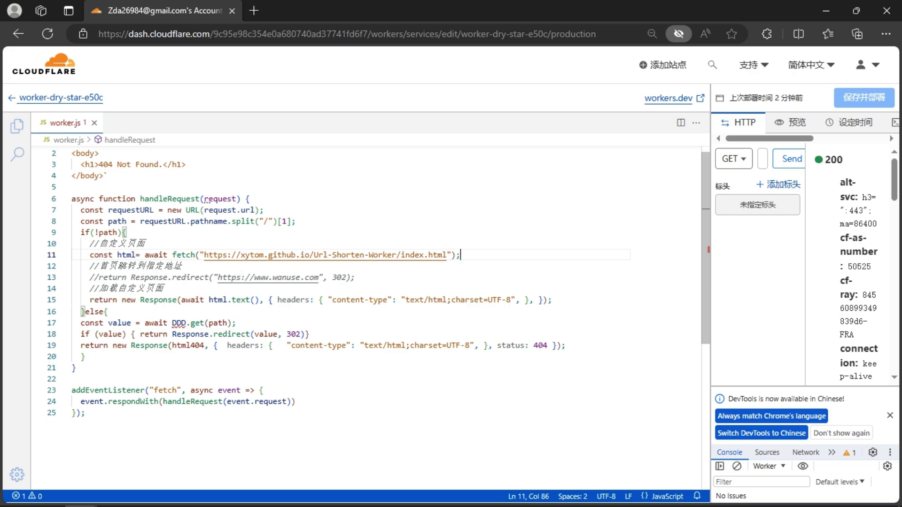
pyautogui.click(98, 277)
pyautogui.click(90, 300)
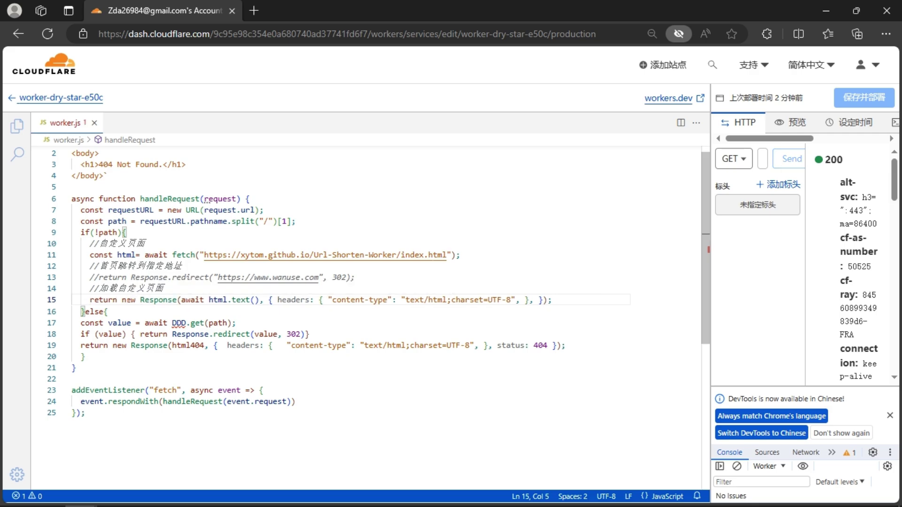
pyautogui.write('//')
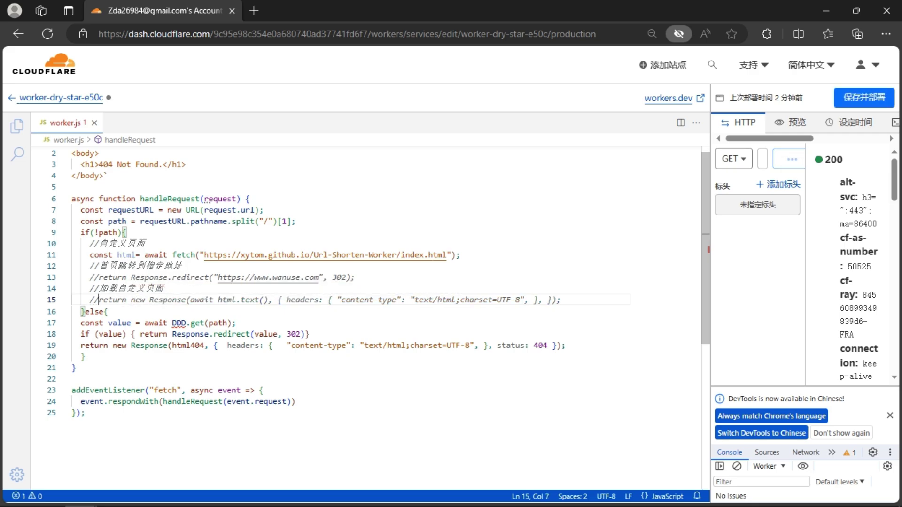
pyautogui.click(98, 277)
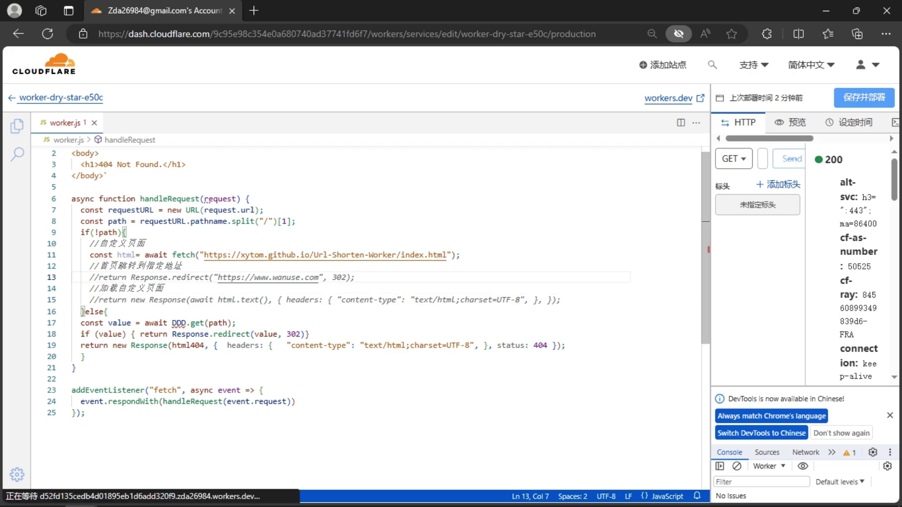
pyautogui.press('BackSpace')
pyautogui.press('BackSpace')
pyautogui.click(361, 276)
pyautogui.write(';')
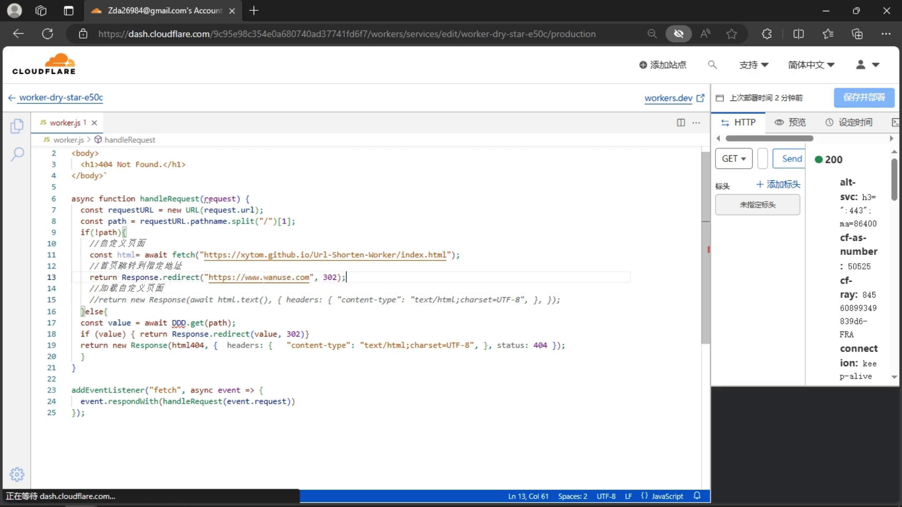
pyautogui.click(260, 277)
pyautogui.press('End')
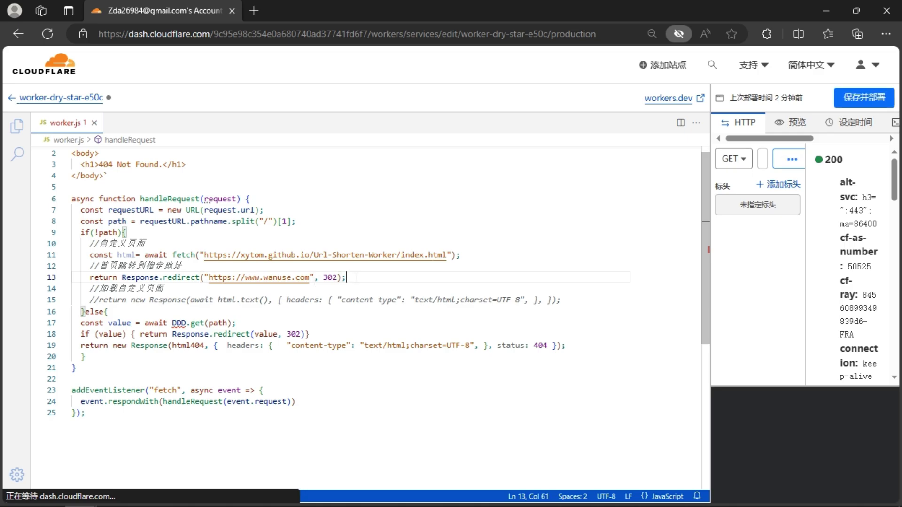
# Save and deploy the edited Worker, and switch to the window with its workers.dev page.
pyautogui.click(866, 98)
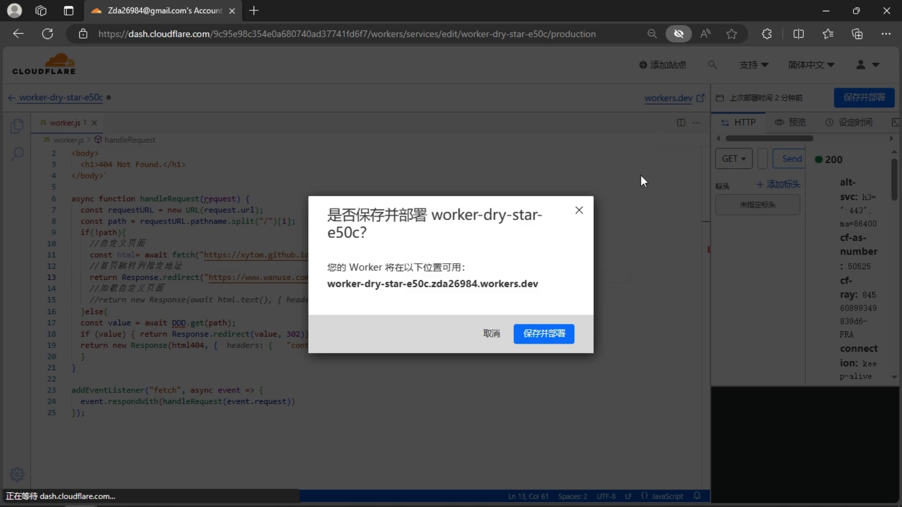
pyautogui.click(544, 334)
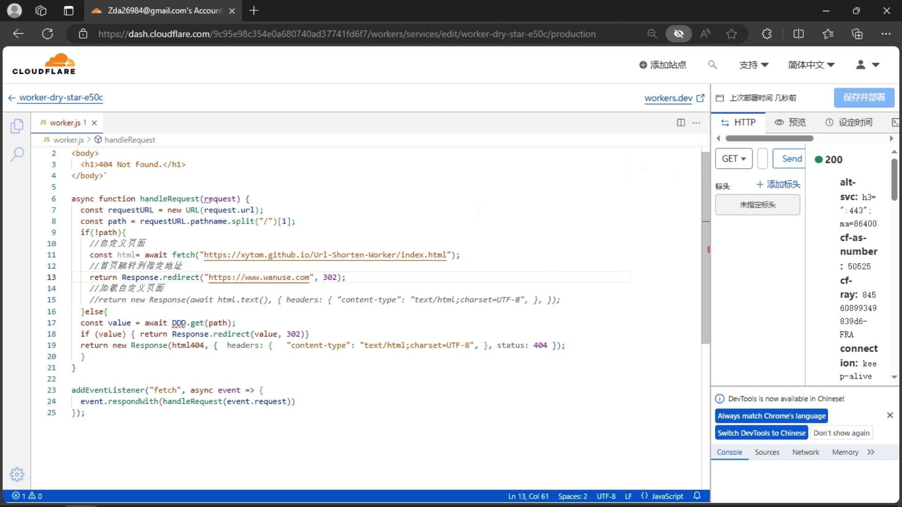
pyautogui.hotkey('alt', 'Tab')
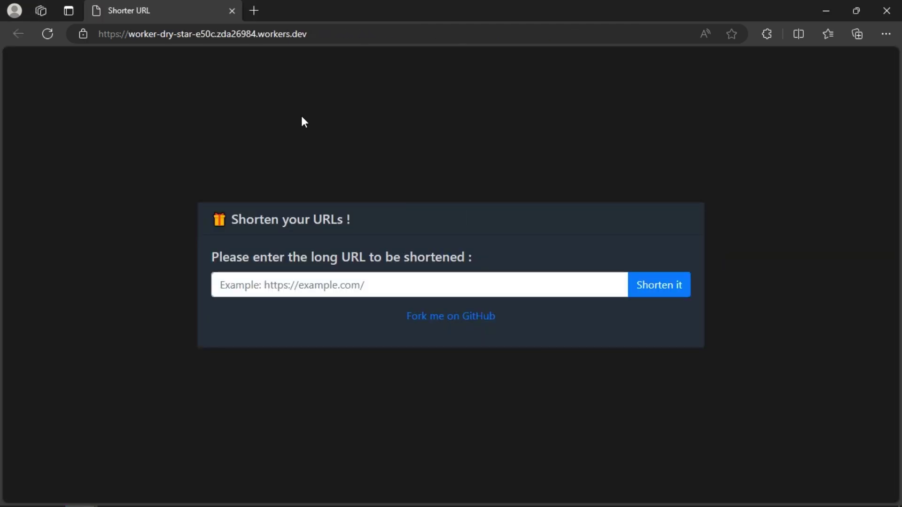
pyautogui.click(47, 35)
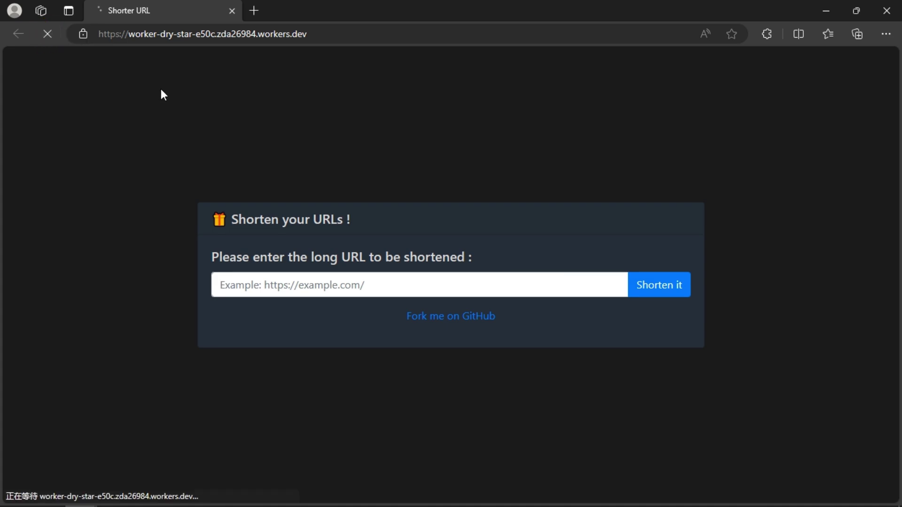
pyautogui.scroll(-10, 484, 218)
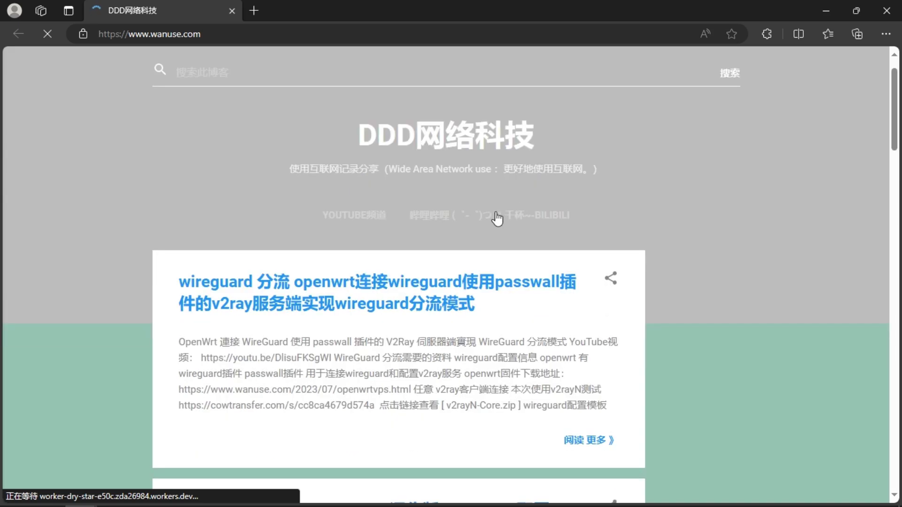
pyautogui.scroll(10, 435, 221)
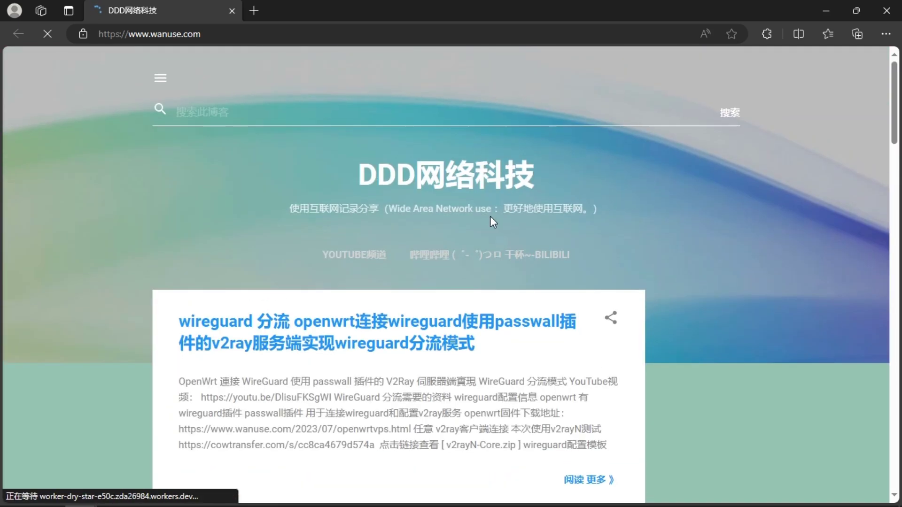
pyautogui.scroll(-10, 490, 217)
pyautogui.scroll(10, 465, 224)
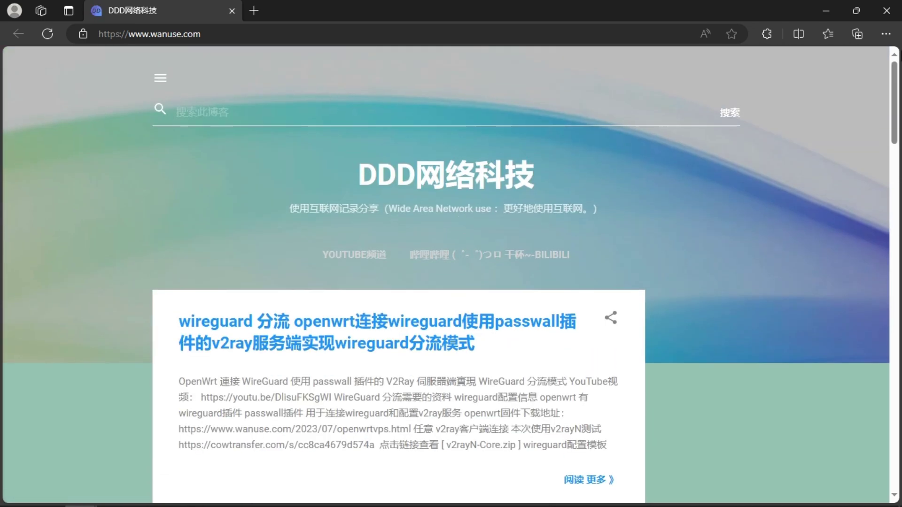
pyautogui.click(889, 7)
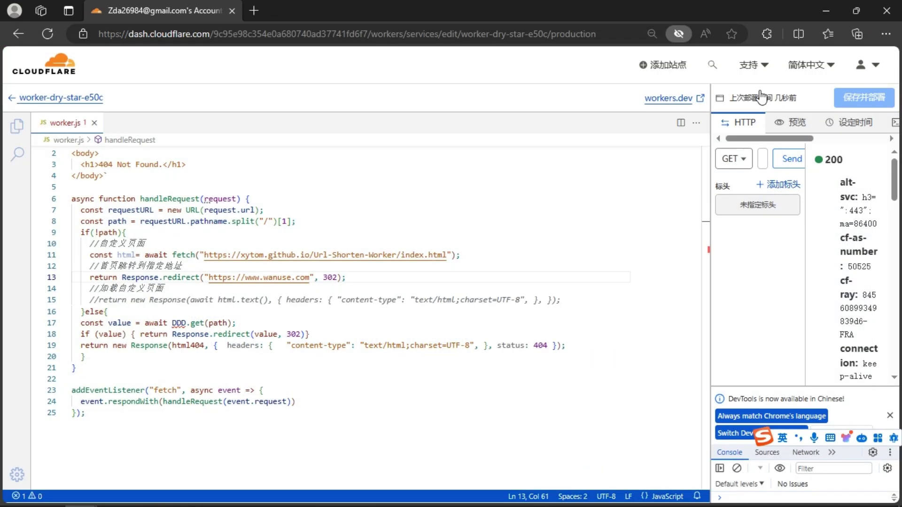
# Review the custom page fetch URL and the Response.redirect address in worker.js.
pyautogui.click(287, 277)
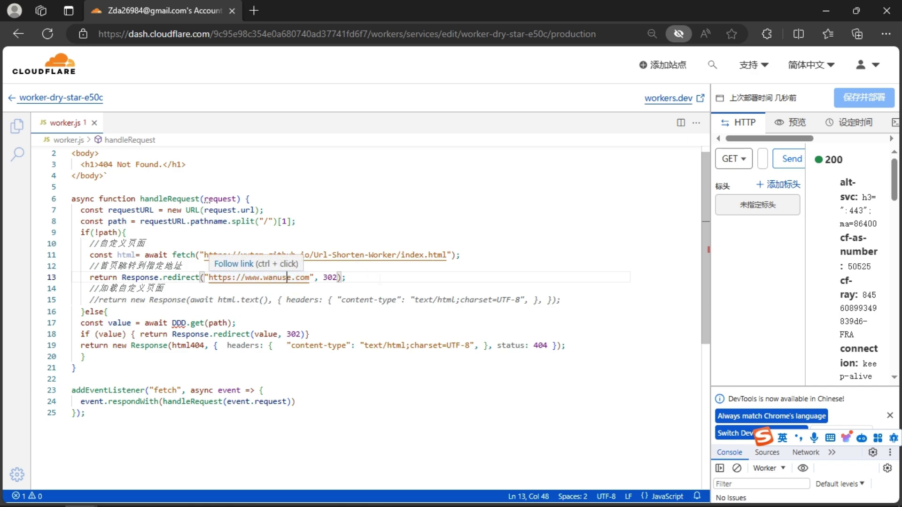
pyautogui.click(383, 255)
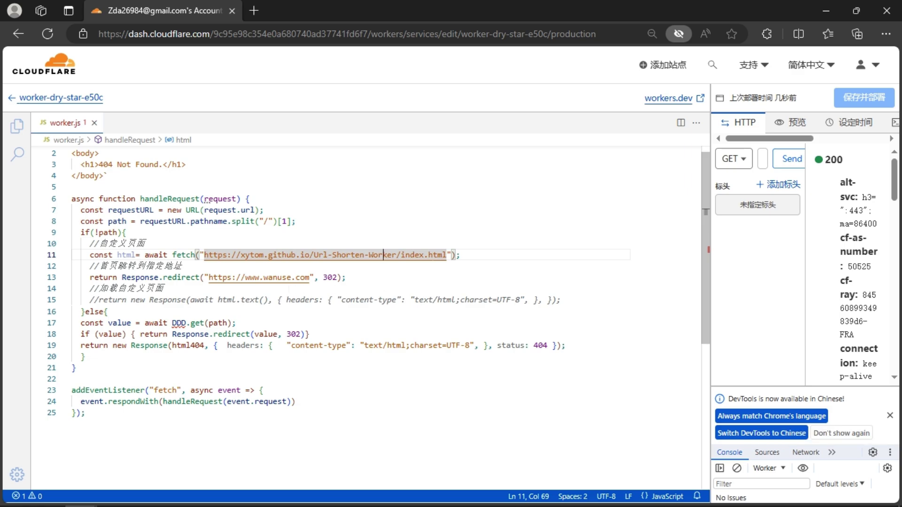
pyautogui.click(335, 277)
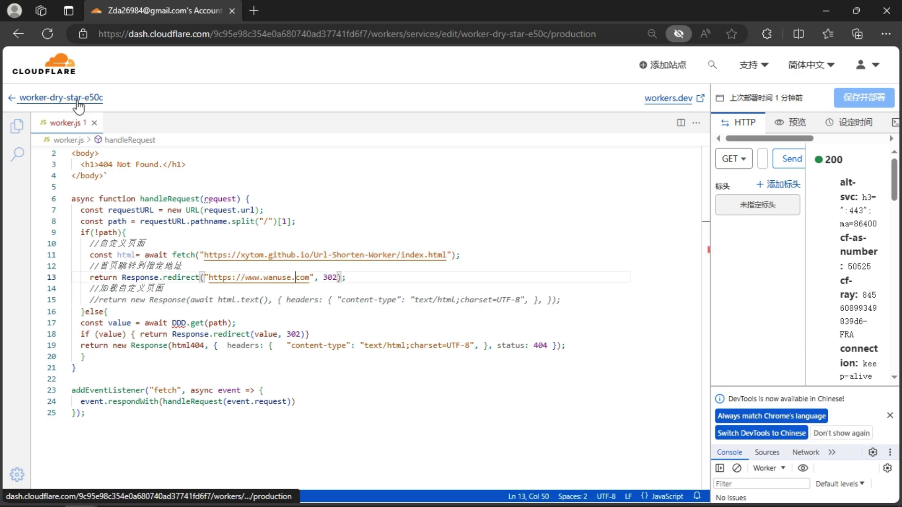
# Switch to the outline note, read its line on creating KV key-value pairs for short links, and return to the Cloudflare editor.
pyautogui.hotkey('alt', 'Tab')
pyautogui.hotkey('alt', 'Tab')
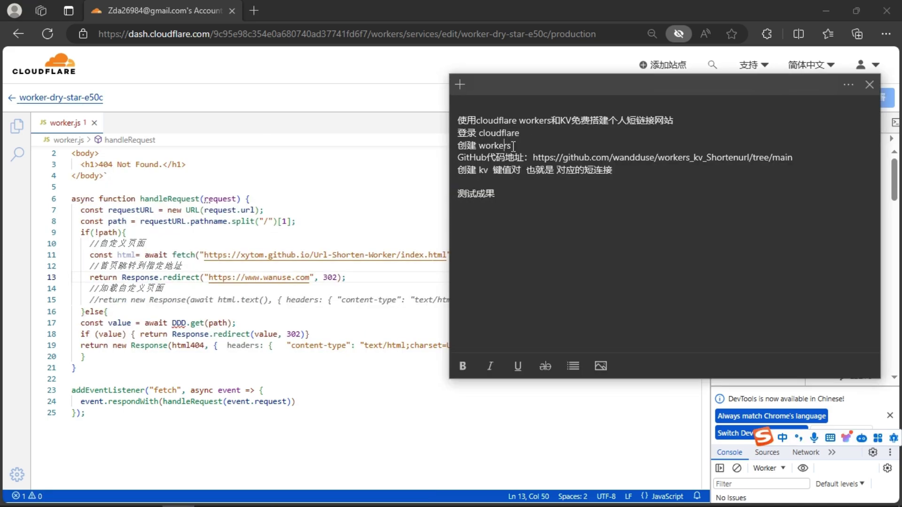
pyautogui.click(511, 145)
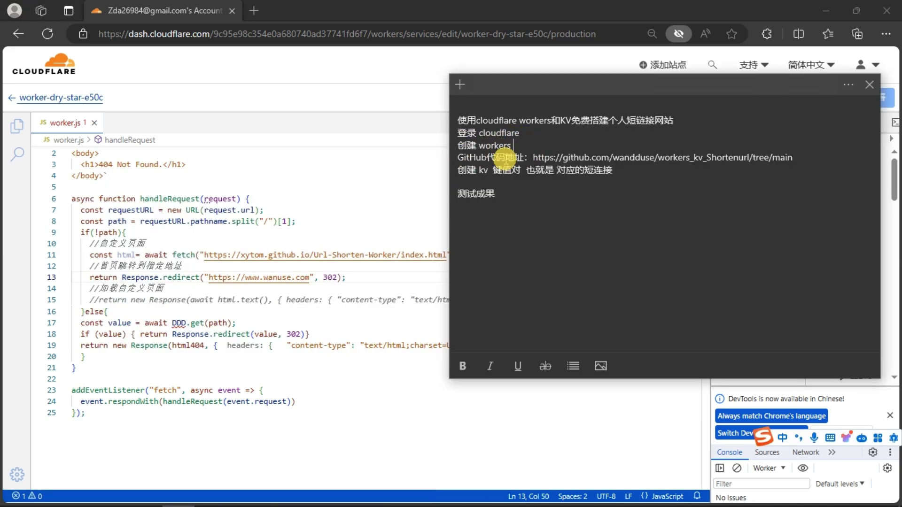
pyautogui.click(650, 173)
pyautogui.moveTo(460, 171)
pyautogui.mouseDown()
pyautogui.moveTo(619, 176)
pyautogui.moveTo(476, 176)
pyautogui.mouseUp()
pyautogui.click(523, 197)
pyautogui.click(562, 186)
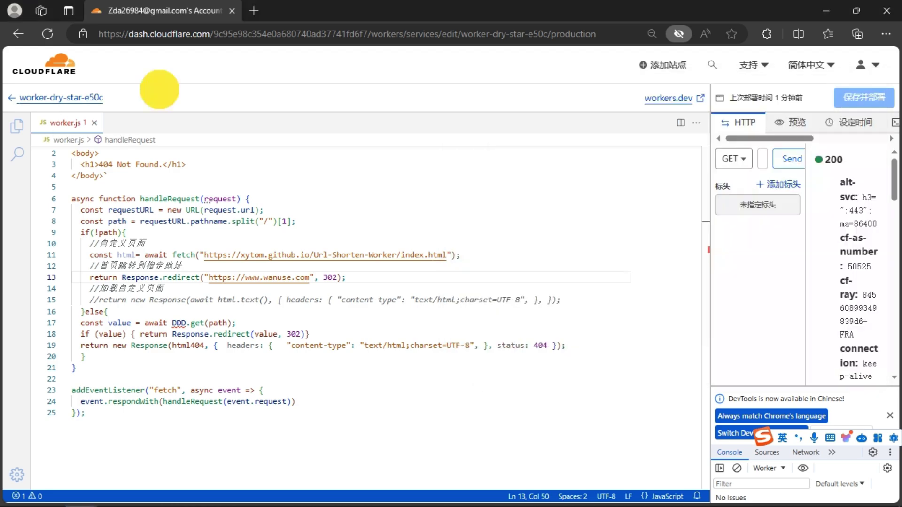
pyautogui.click(151, 90)
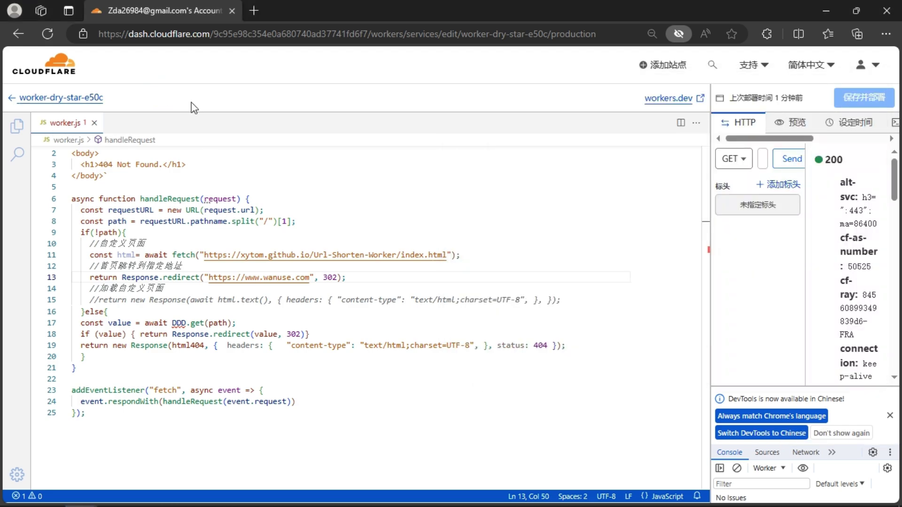
# Leave the code editor for the worker-dry-star-e50c overview, and open the KV page under Workers 和 Pages.
pyautogui.click(75, 98)
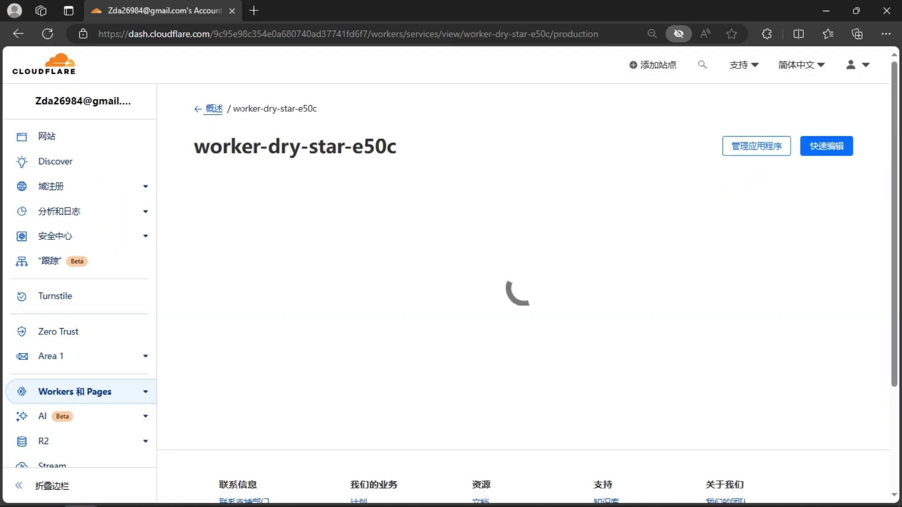
pyautogui.scroll(-1, 127, 206)
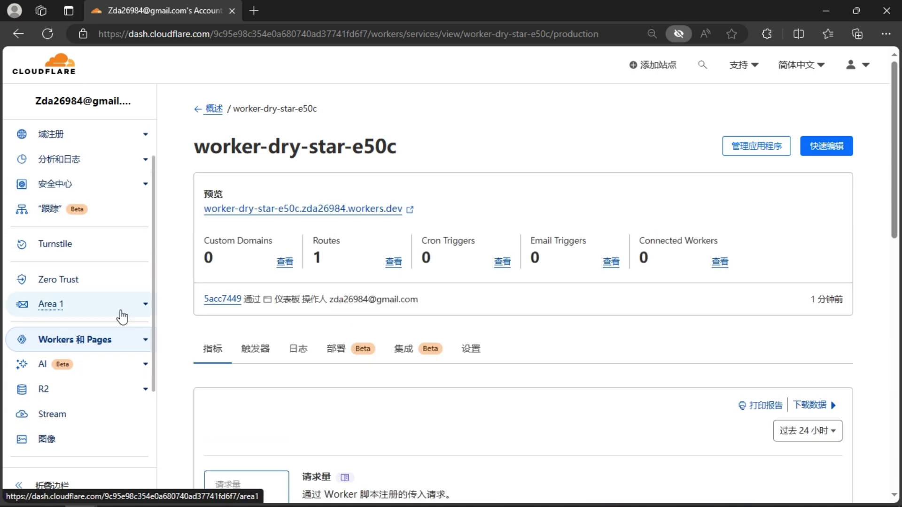
pyautogui.click(147, 342)
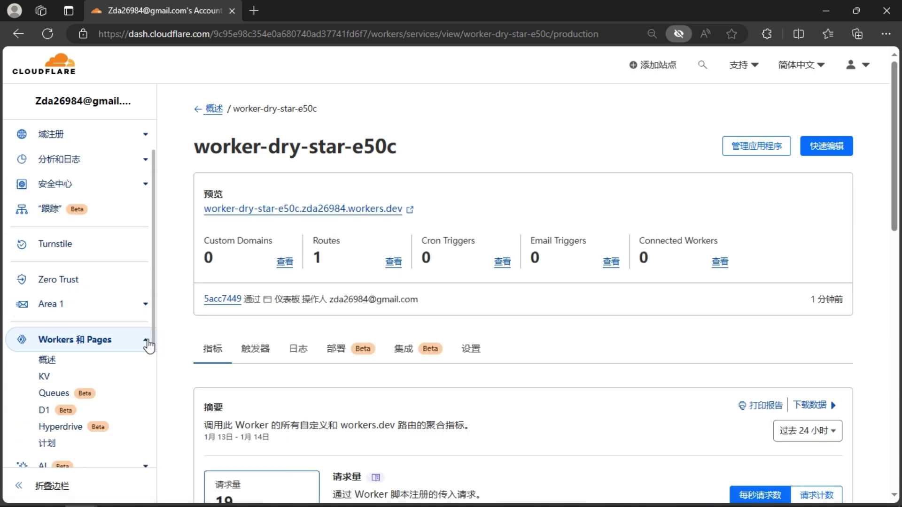
pyautogui.scroll(-1, 141, 339)
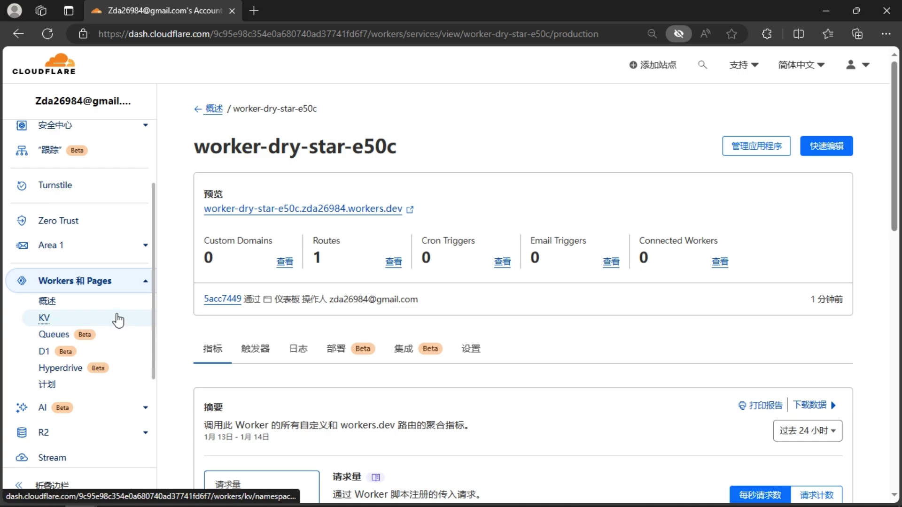
pyautogui.click(45, 318)
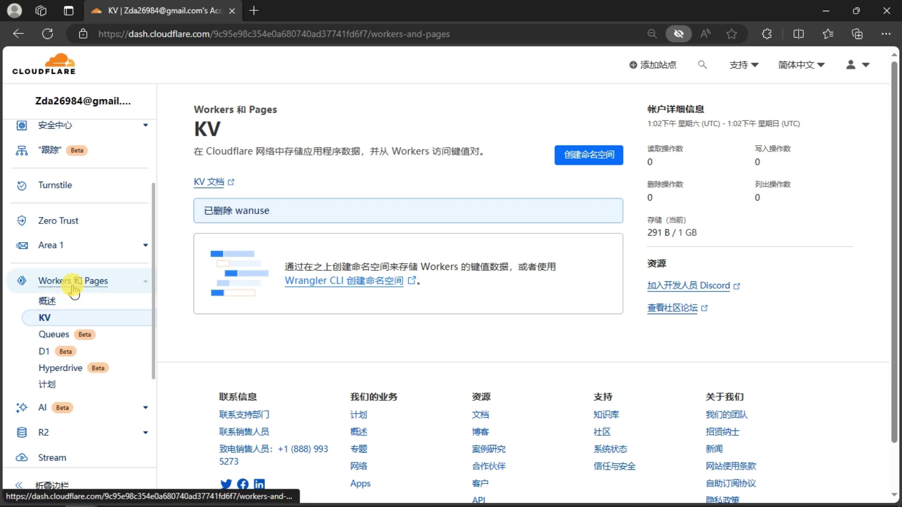
pyautogui.click(70, 303)
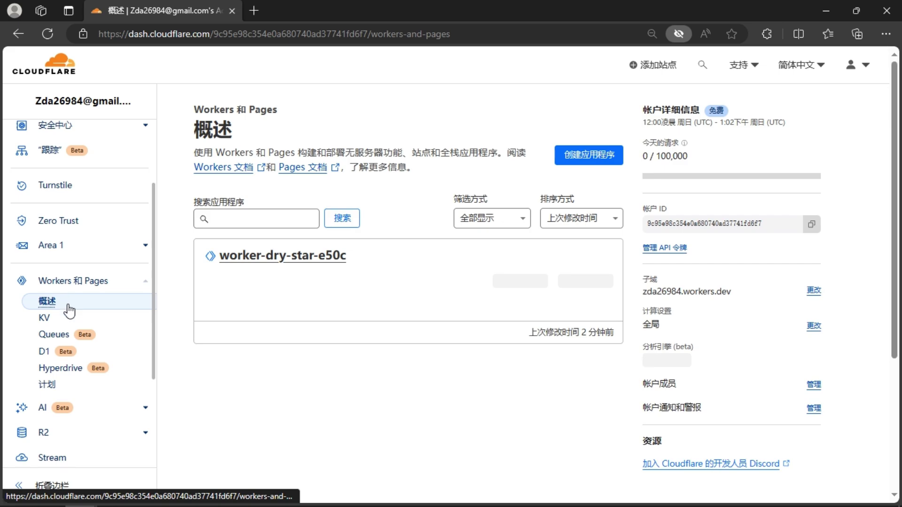
pyautogui.click(46, 318)
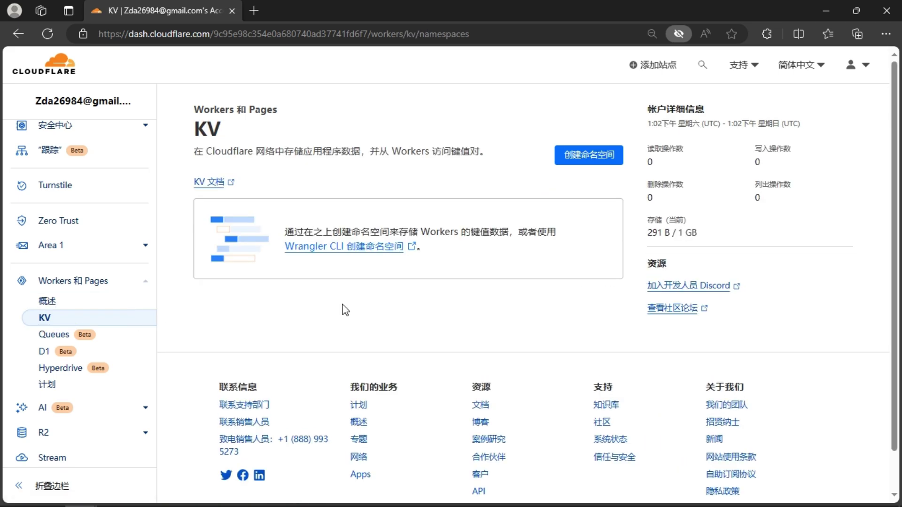
# Create a KV namespace named ddd.
pyautogui.click(578, 158)
pyautogui.click(327, 287)
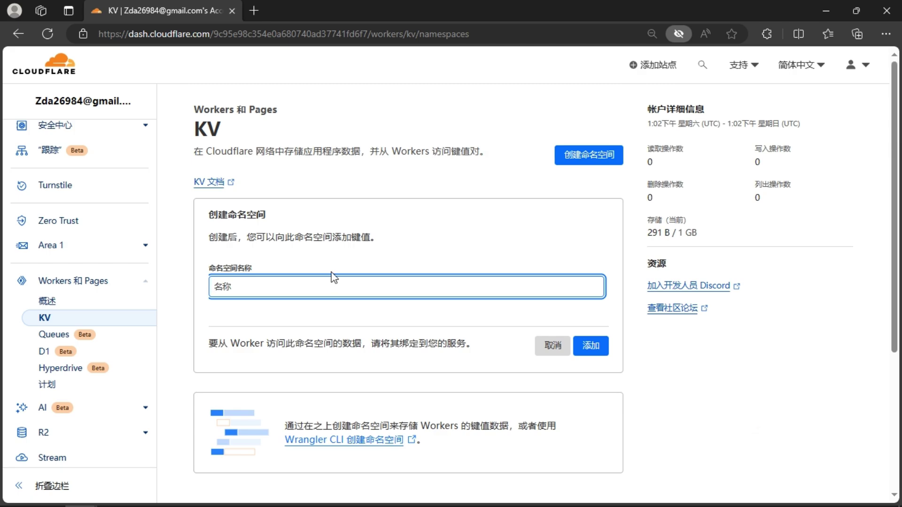
pyautogui.write('ddd')
pyautogui.click(589, 346)
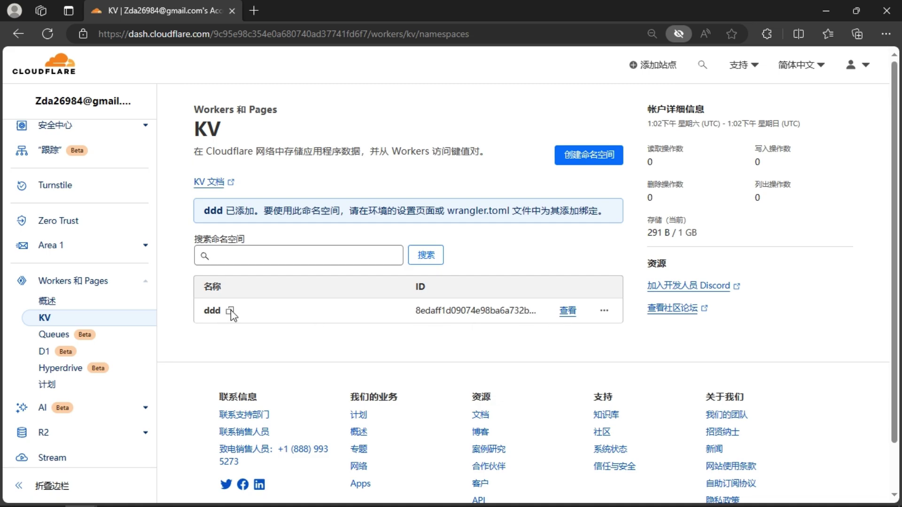
pyautogui.click(570, 314)
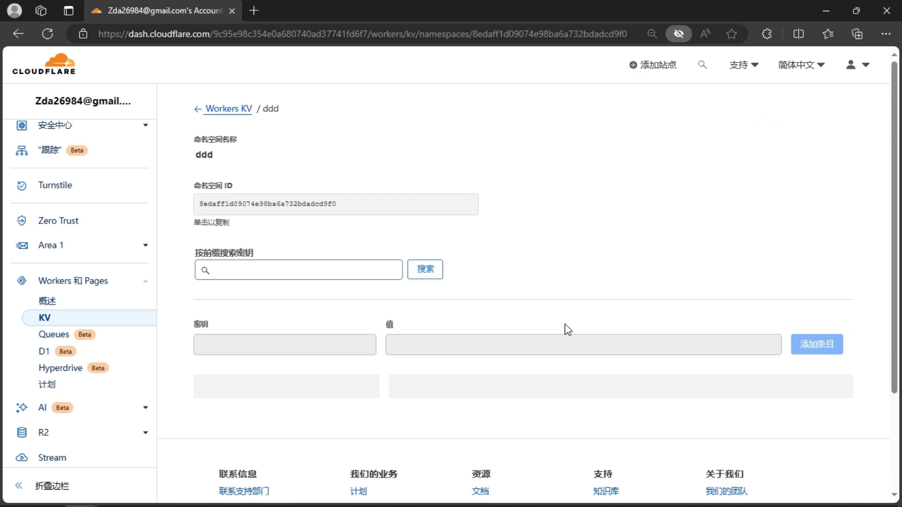
pyautogui.scroll(-3, 559, 259)
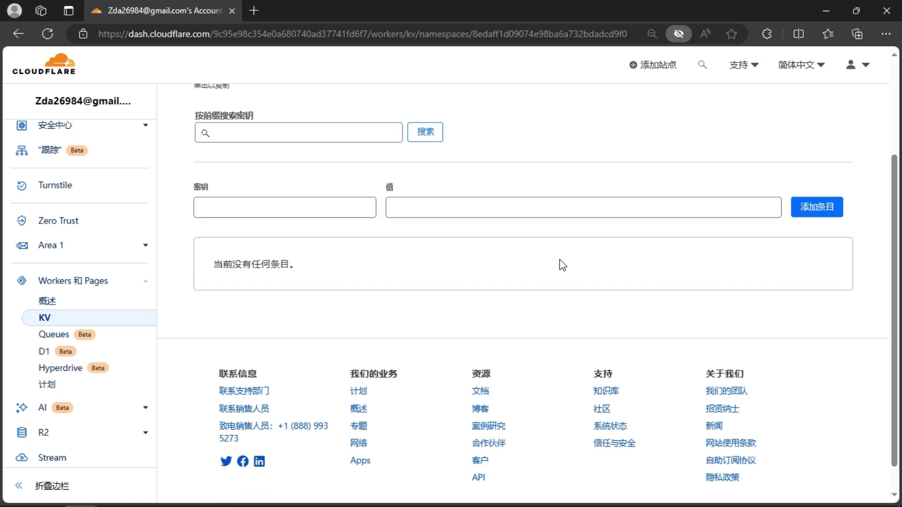
pyautogui.click(297, 207)
pyautogui.click(297, 207)
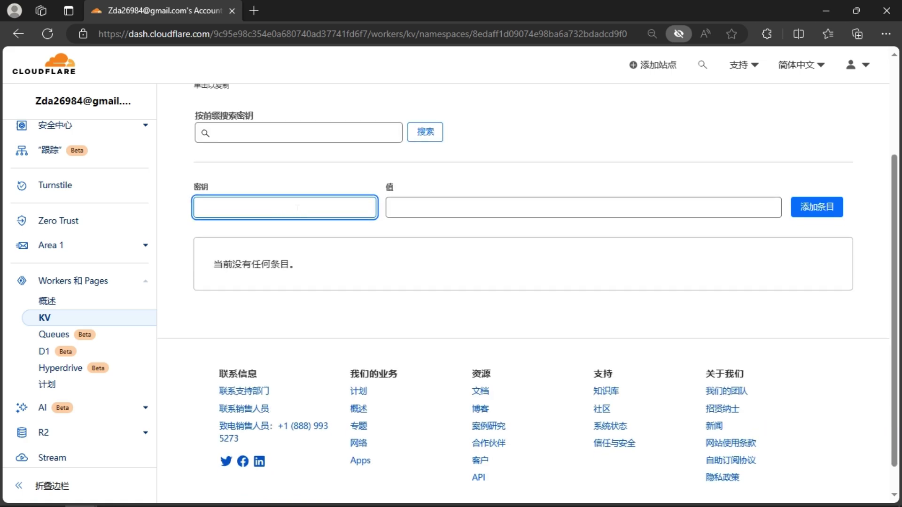
pyautogui.write('123')
pyautogui.click(412, 207)
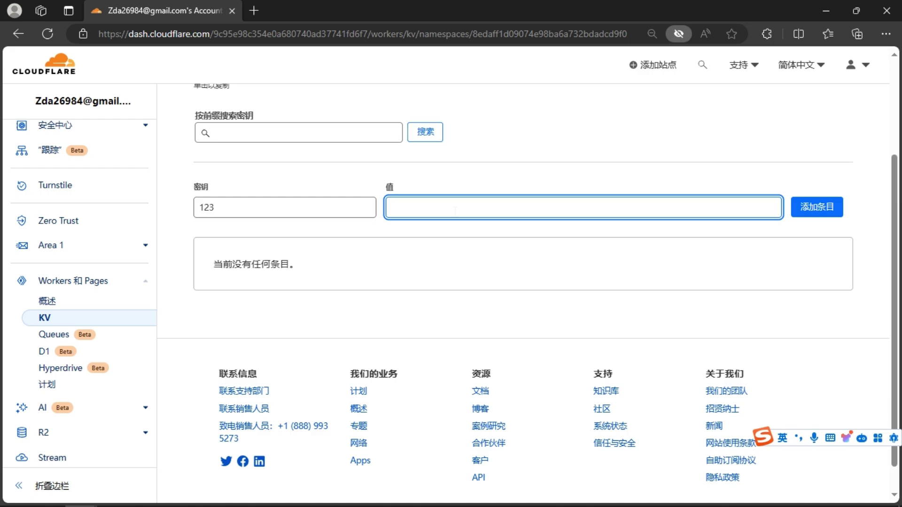
pyautogui.write('https://')
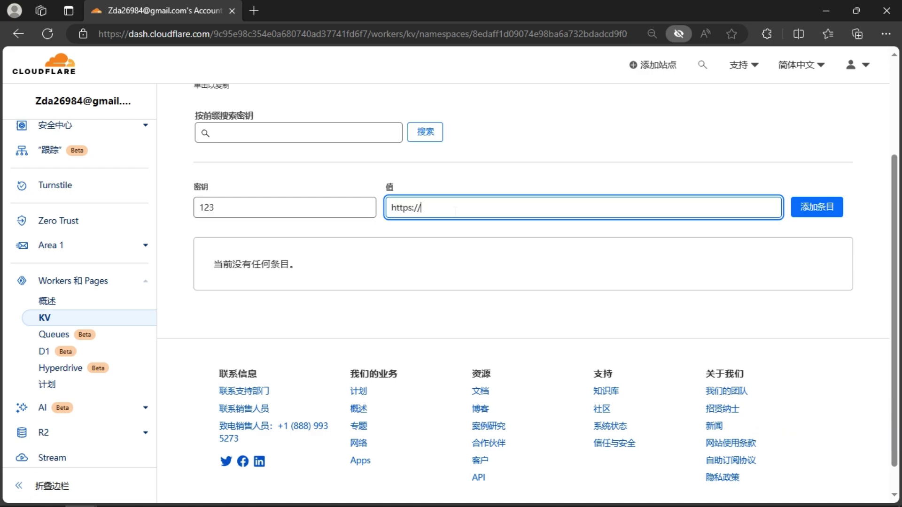
pyautogui.write('www.google.com')
pyautogui.click(818, 210)
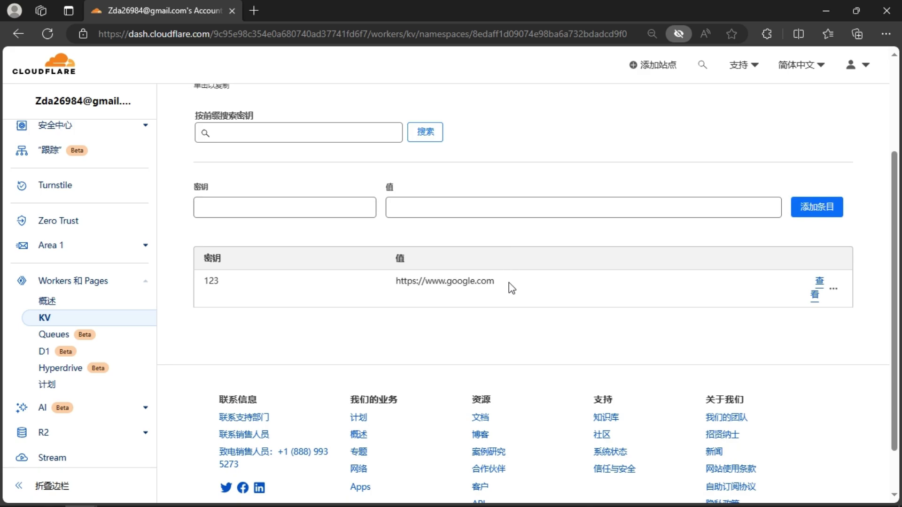
pyautogui.moveTo(501, 282); pyautogui.dragTo(397, 282)
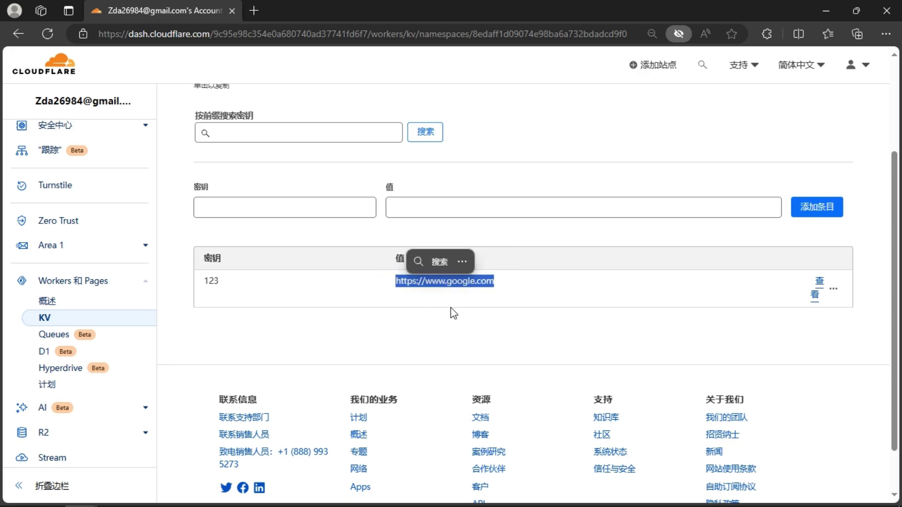
pyautogui.click(488, 314)
pyautogui.click(336, 206)
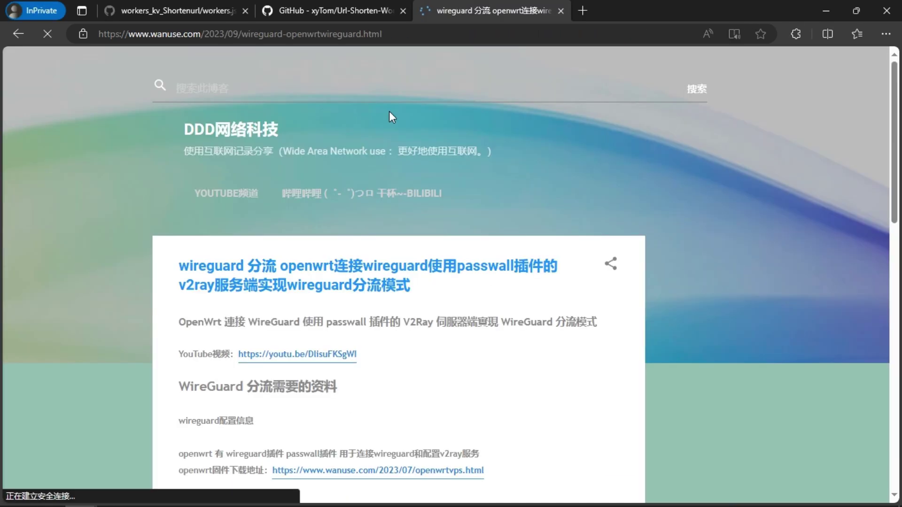
pyautogui.click(313, 35)
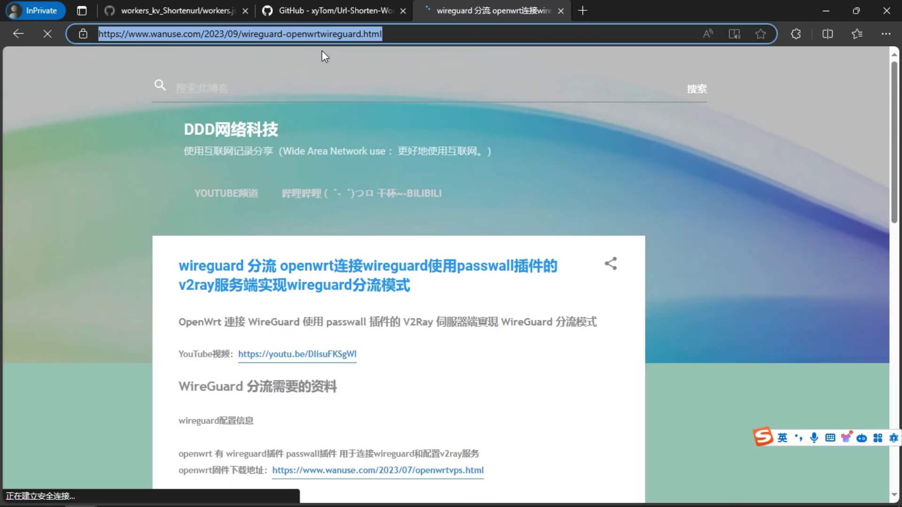
pyautogui.rightClick(376, 44)
pyautogui.click(401, 133)
pyautogui.click(559, 13)
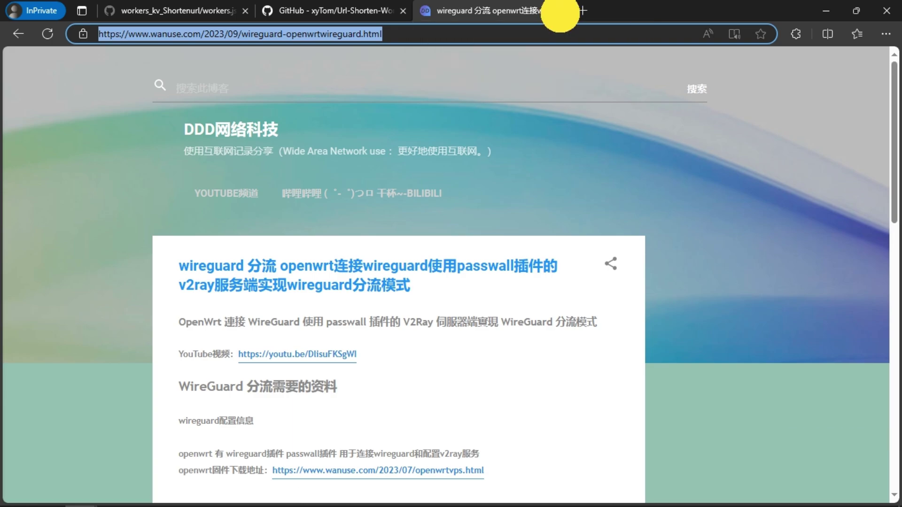
pyautogui.click(560, 12)
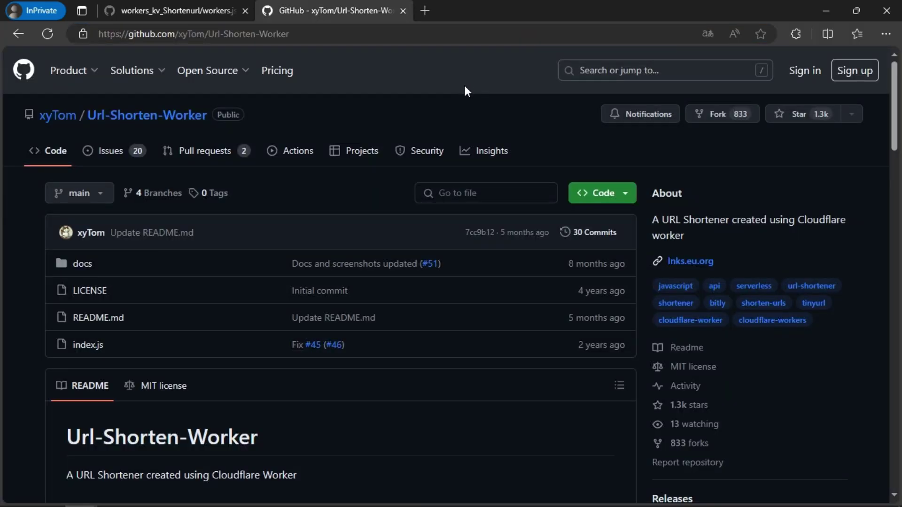
pyautogui.hotkey('alt', 'Tab')
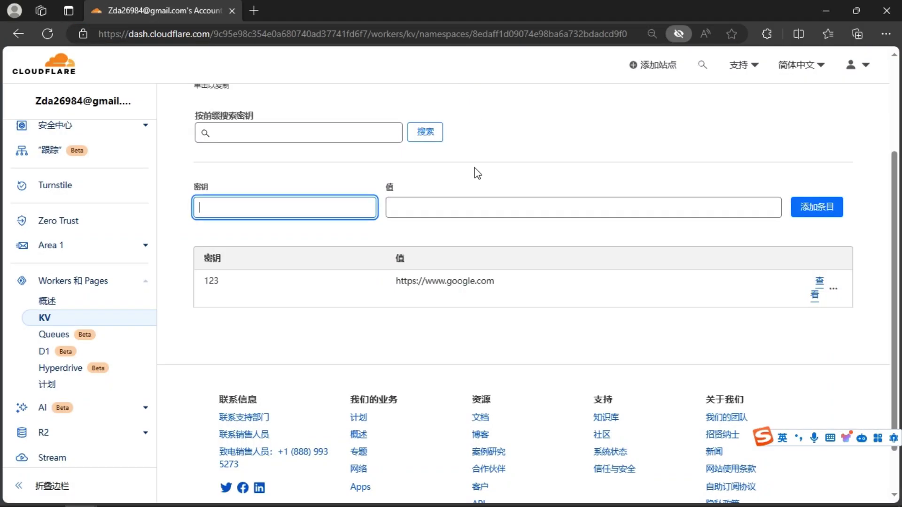
pyautogui.click(417, 197)
pyautogui.hotkey('ctrl', 'v')
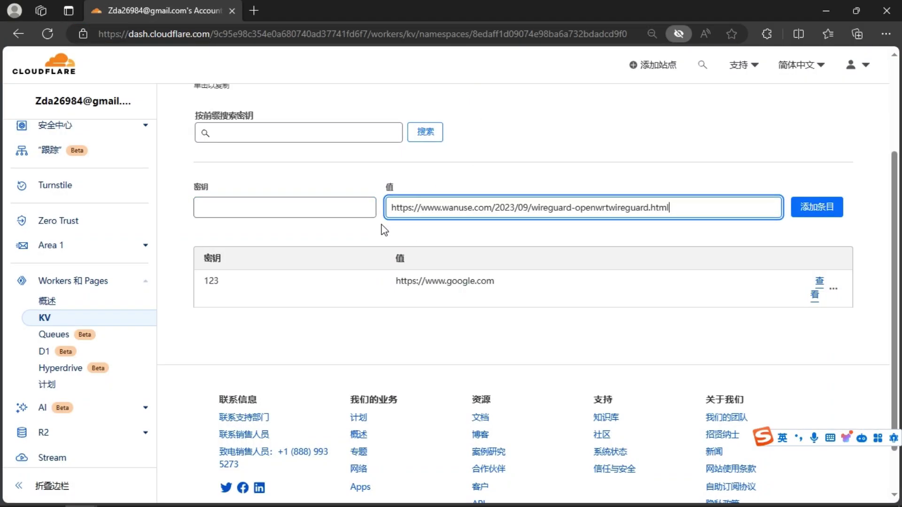
pyautogui.click(313, 209)
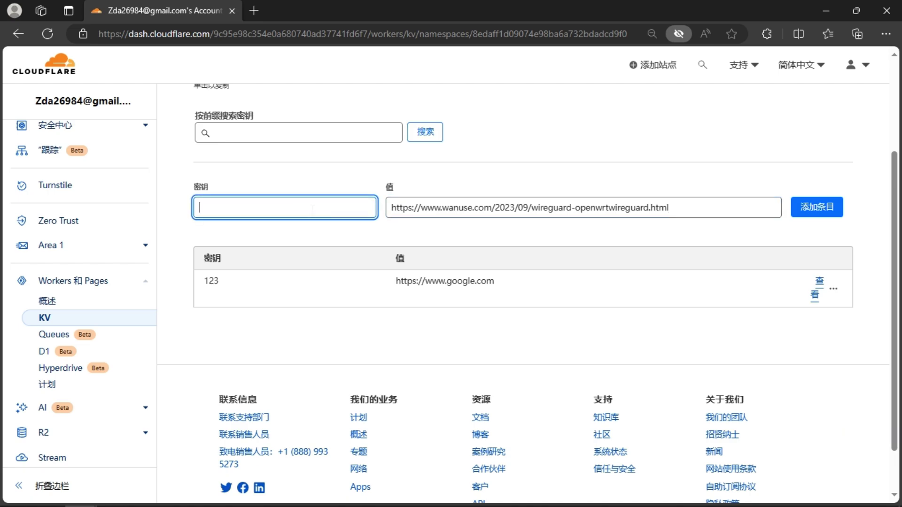
pyautogui.write('ddd')
pyautogui.click(310, 207)
pyautogui.click(307, 184)
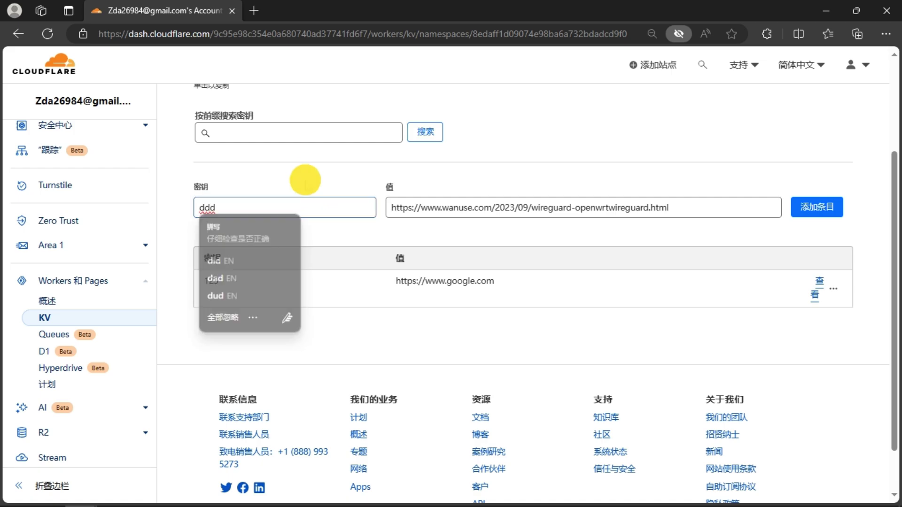
pyautogui.click(822, 210)
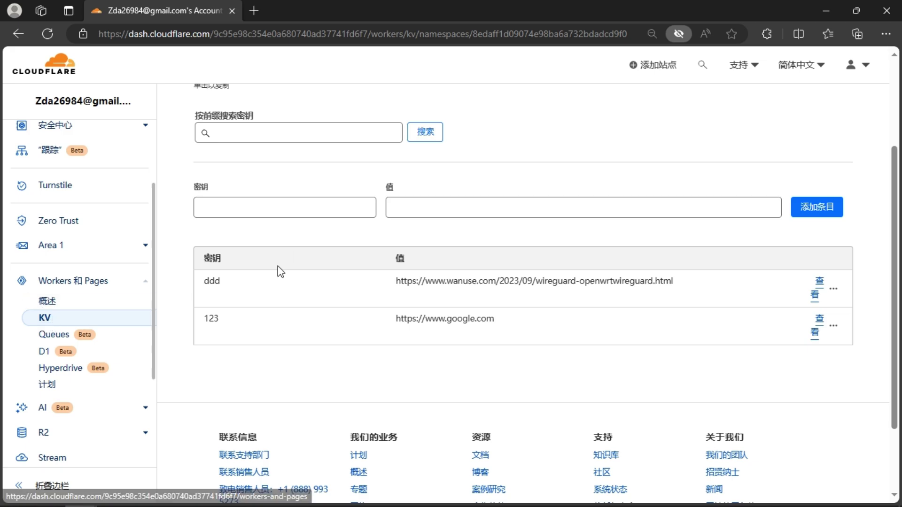
# Leave the ddd namespace and open the 变量 section in the settings of worker-dry-star-e50c.
pyautogui.scroll(3, 278, 256)
pyautogui.click(247, 109)
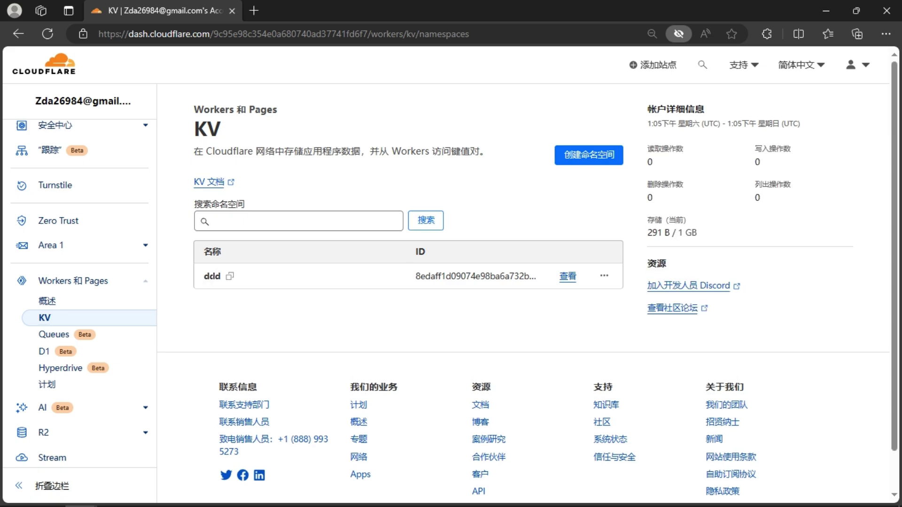
pyautogui.click(97, 281)
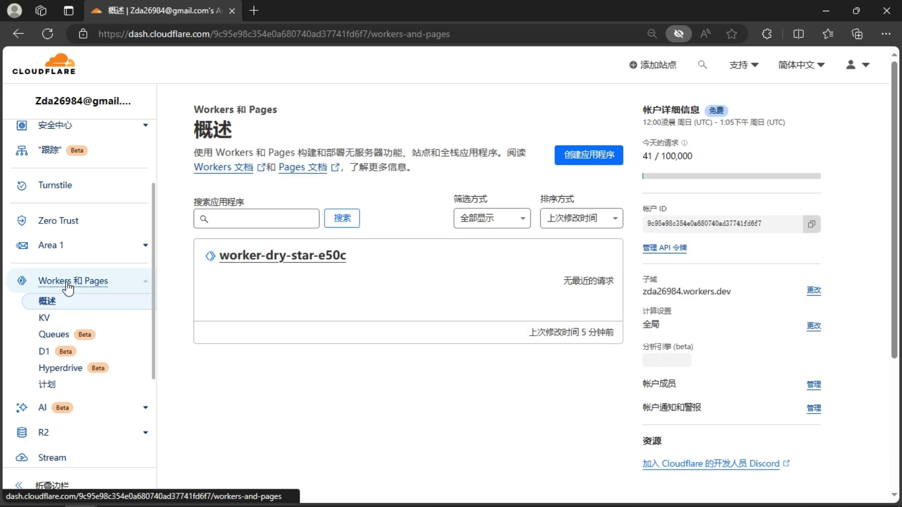
pyautogui.click(288, 267)
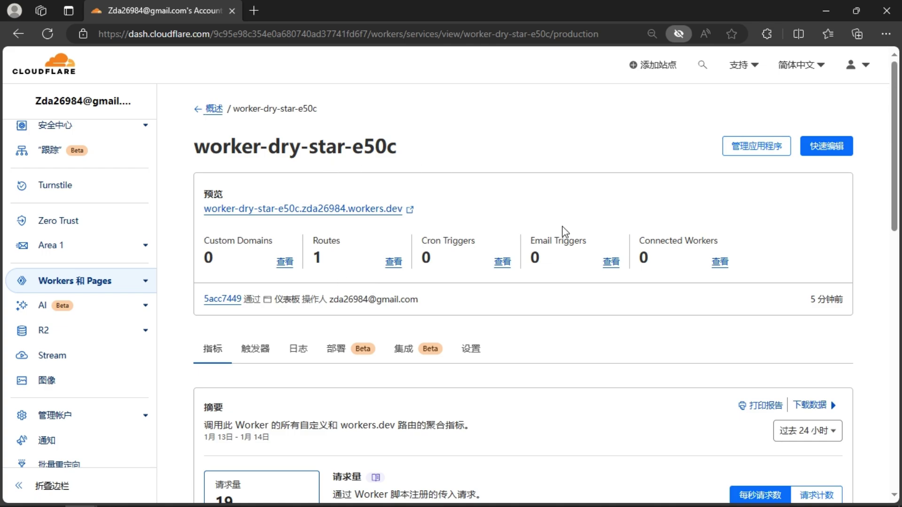
pyautogui.scroll(-3, 562, 230)
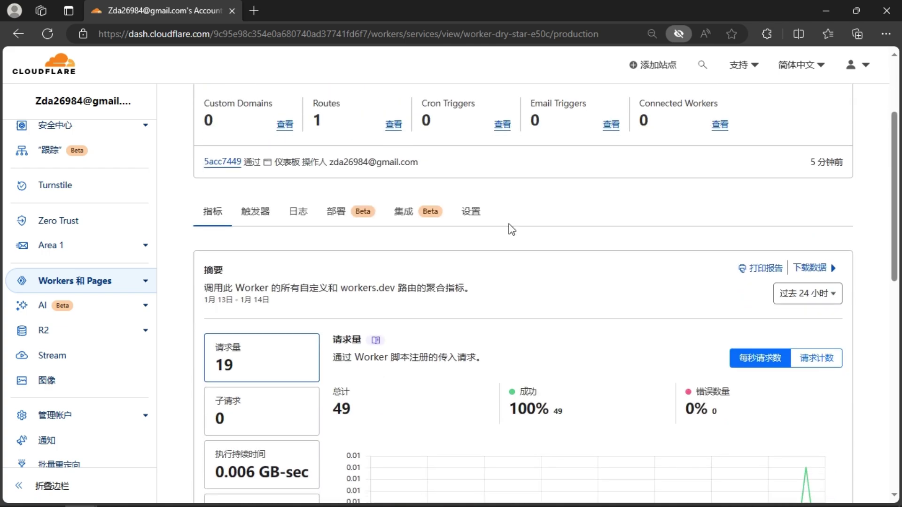
pyautogui.click(469, 212)
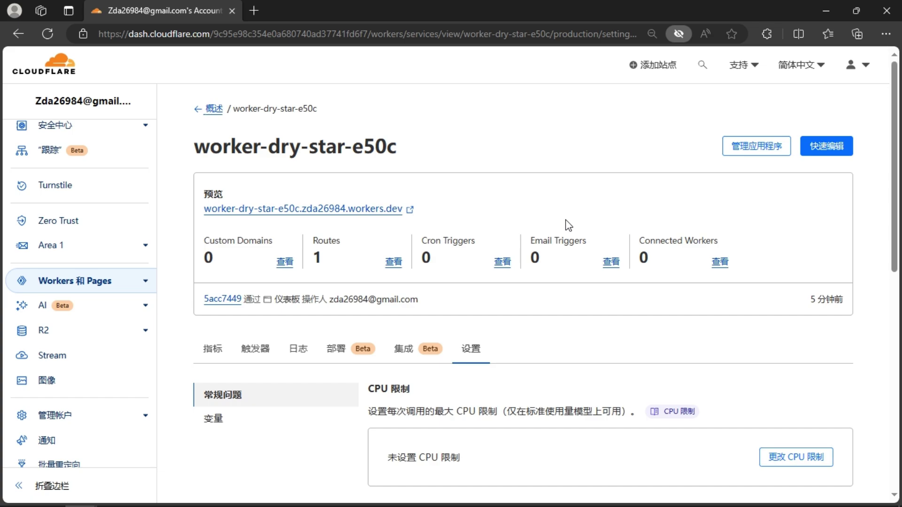
pyautogui.scroll(-8, 556, 230)
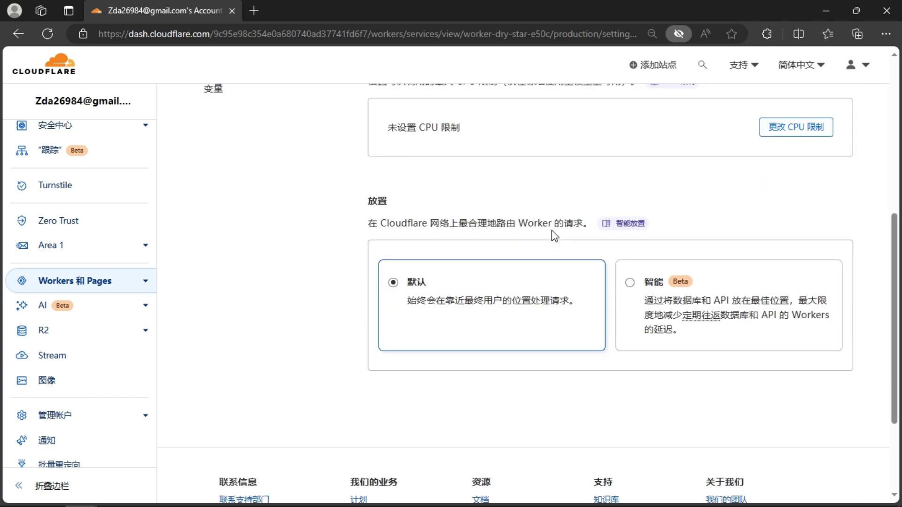
pyautogui.scroll(3, 547, 235)
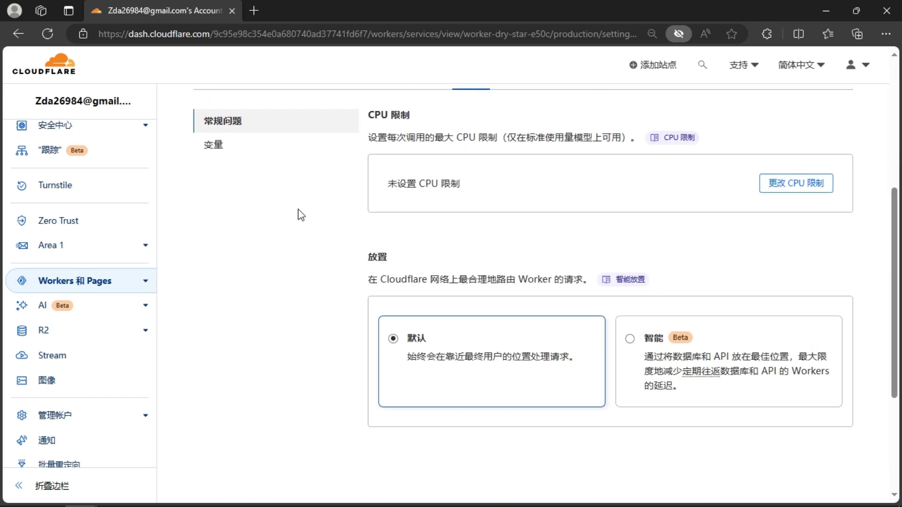
pyautogui.click(218, 148)
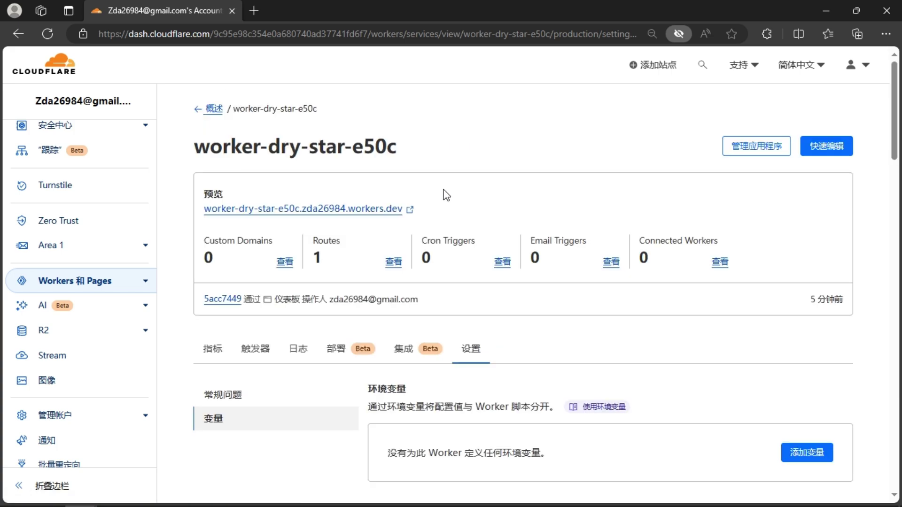
# Add a KV namespace binding with variable name DDD and namespace ddd to the worker, and save and deploy it.
pyautogui.scroll(-8, 605, 267)
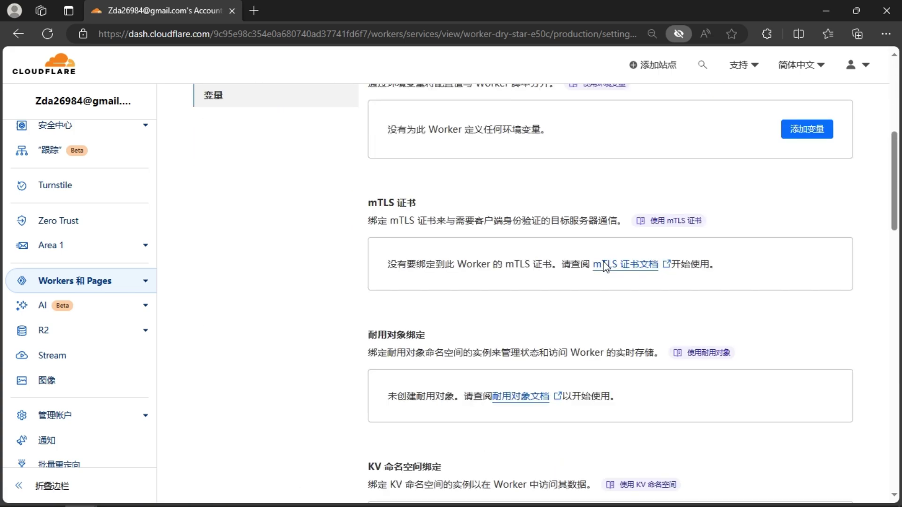
pyautogui.scroll(-5, 606, 267)
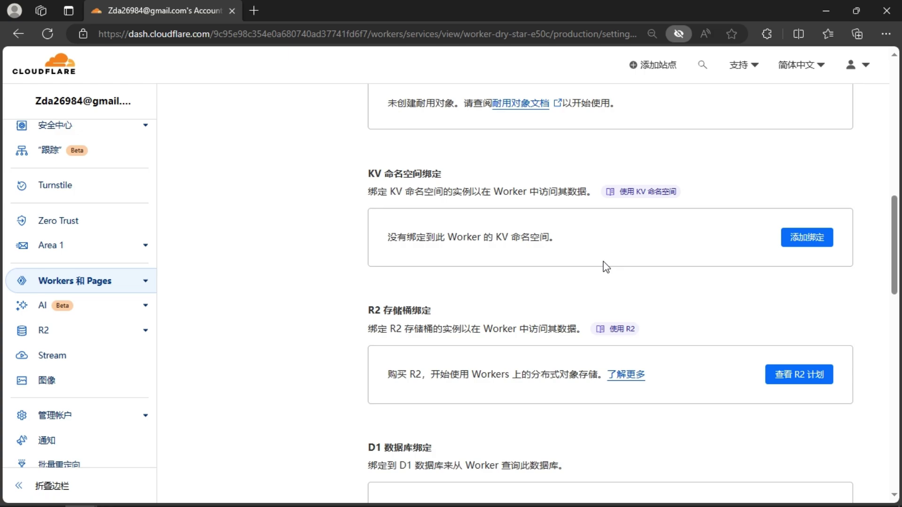
pyautogui.moveTo(370, 176); pyautogui.dragTo(442, 178)
pyautogui.click(462, 197)
pyautogui.click(796, 242)
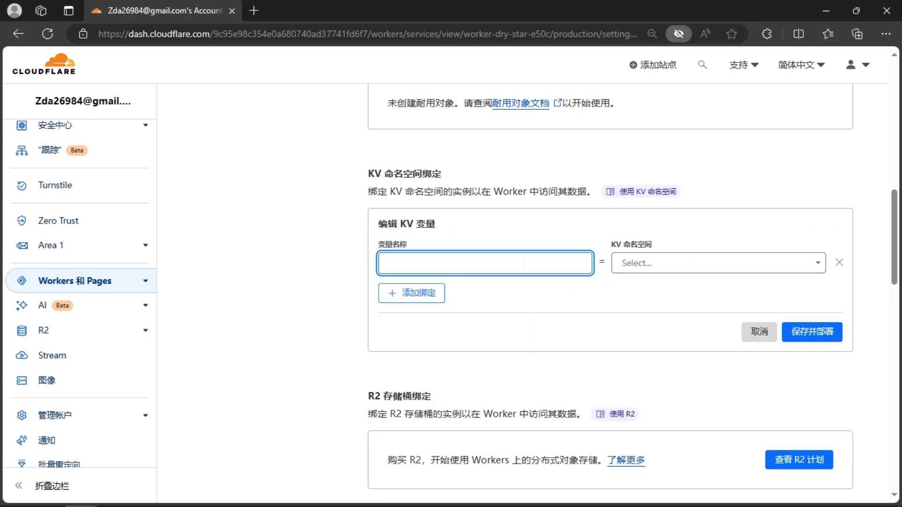
pyautogui.click(654, 259)
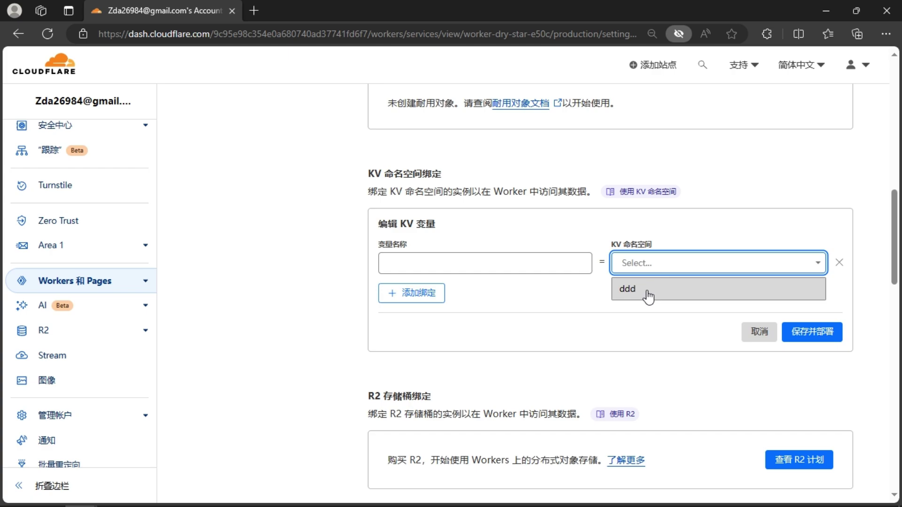
pyautogui.click(649, 296)
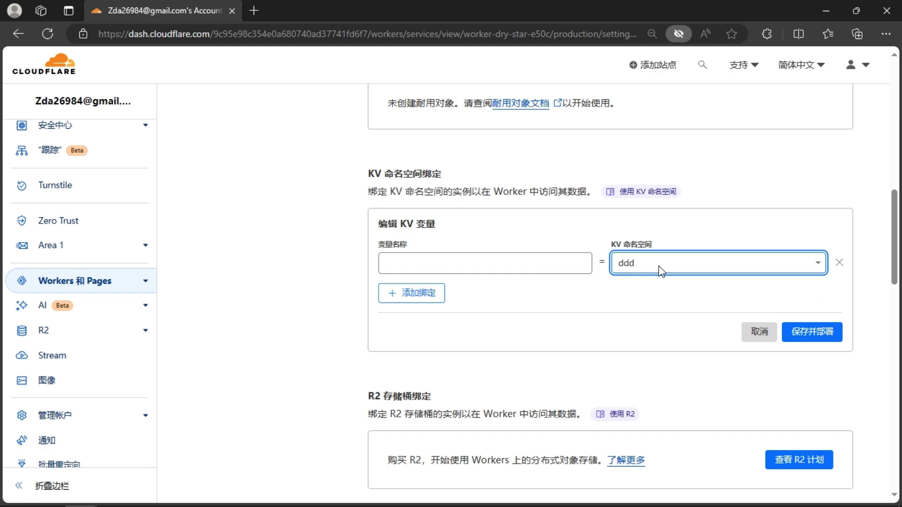
pyautogui.click(516, 263)
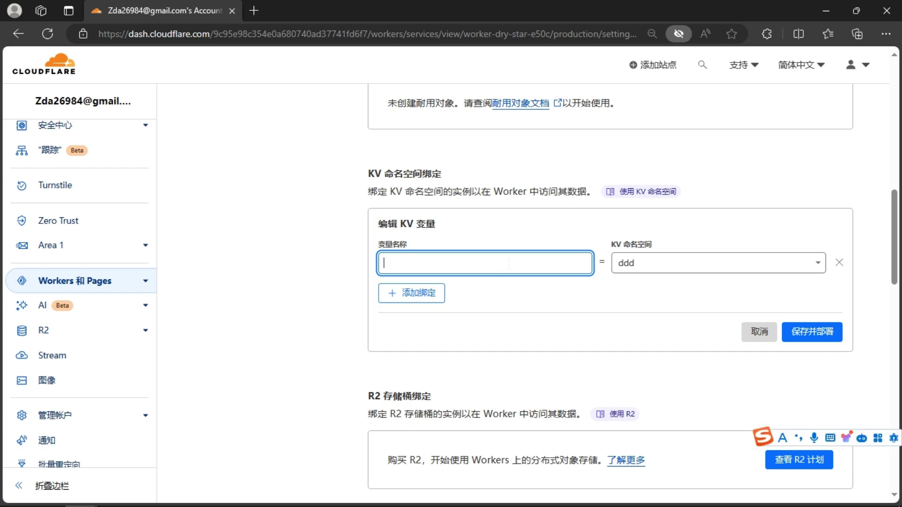
pyautogui.write('DDD')
pyautogui.click(520, 307)
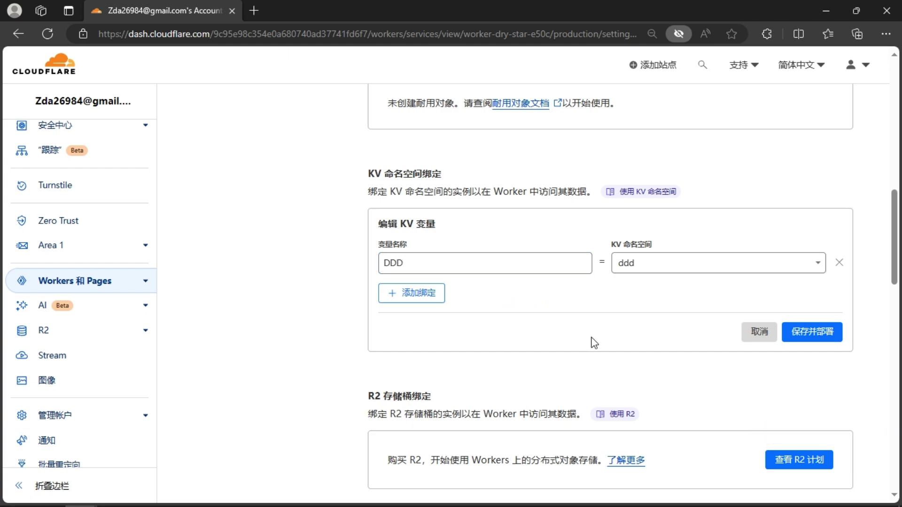
pyautogui.click(813, 343)
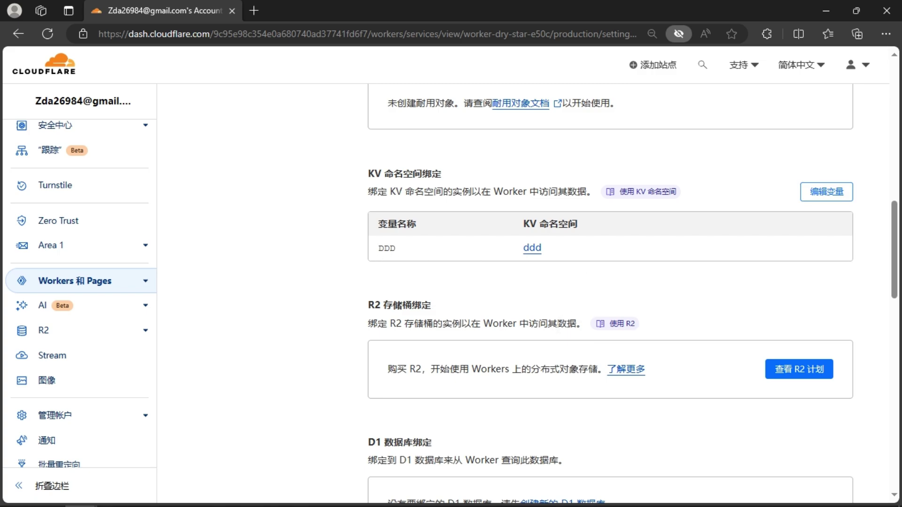
# Copy the worker's preview link and open a new InPrivate window.
pyautogui.scroll(10, 510, 316)
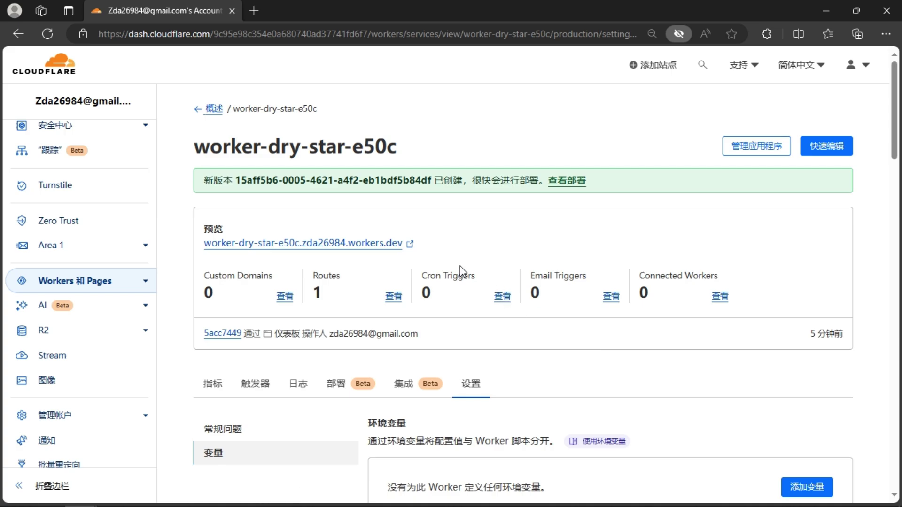
pyautogui.rightClick(382, 249)
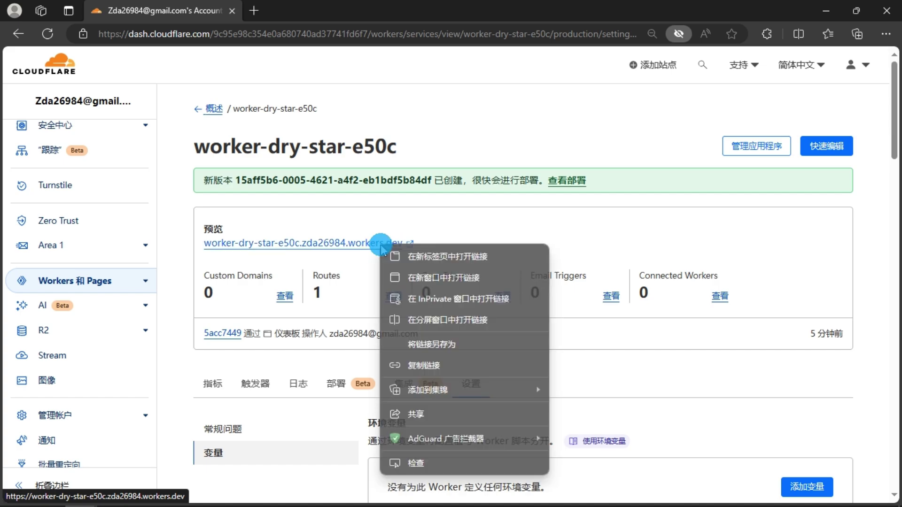
pyautogui.click(408, 366)
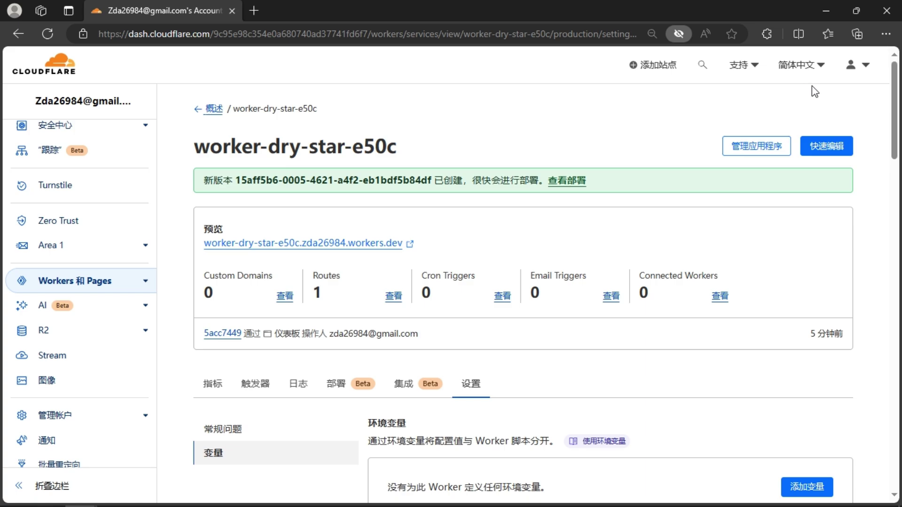
pyautogui.click(886, 34)
pyautogui.click(780, 97)
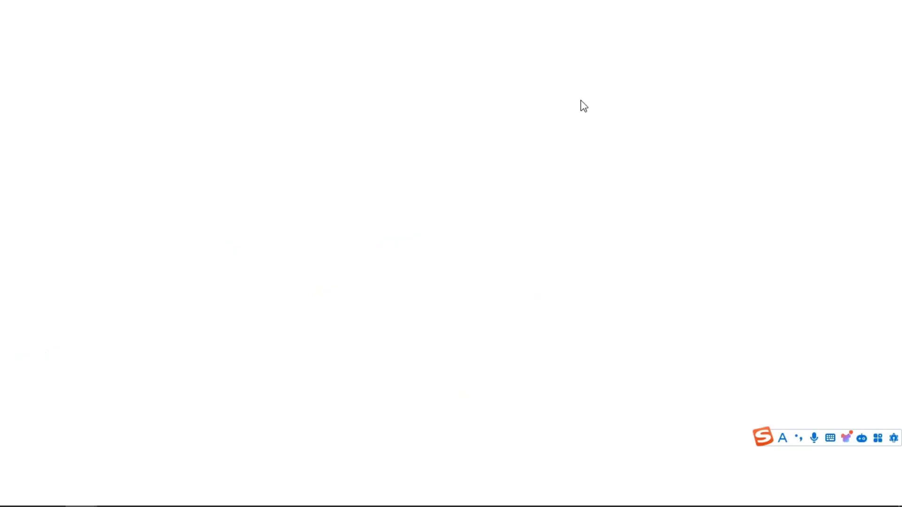
# Test the 123 short link by visiting the copied worker address with 123 appended.
pyautogui.rightClick(294, 34)
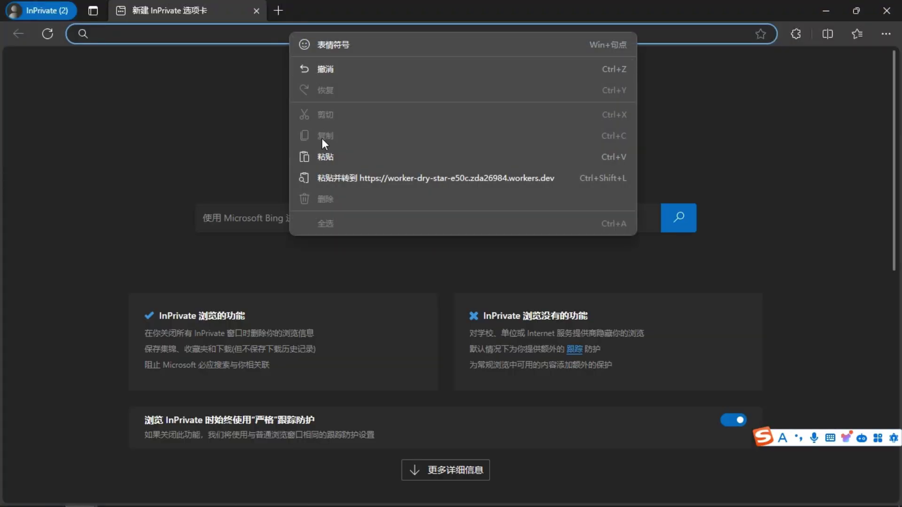
pyautogui.click(324, 156)
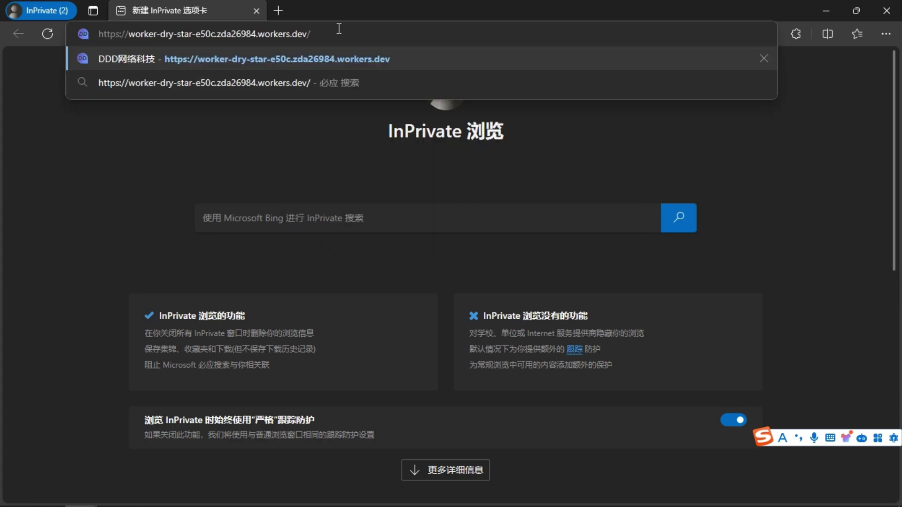
pyautogui.write('123')
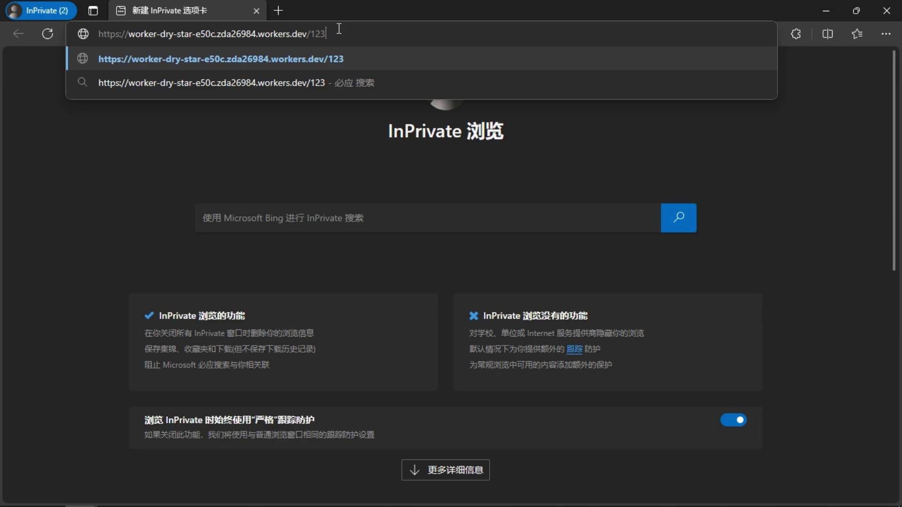
pyautogui.press('Return')
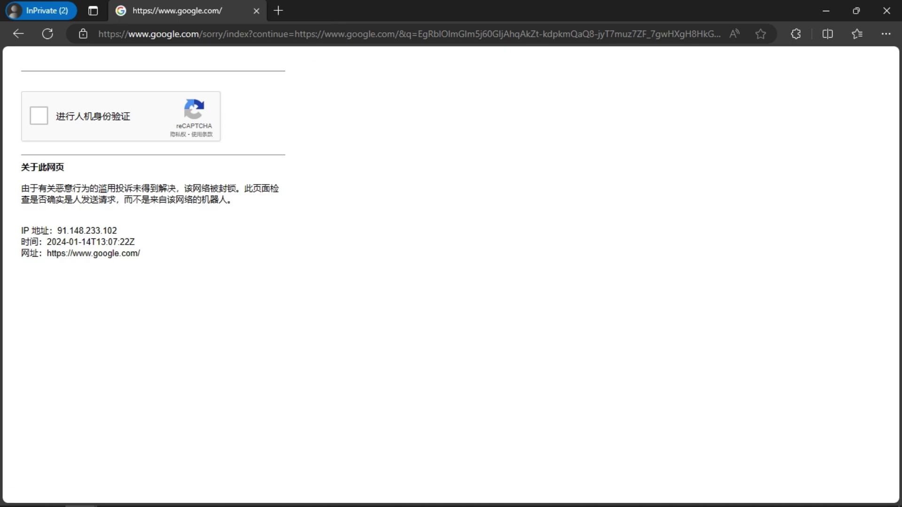
# Start Google's reCAPTCHA check and submit every tile containing a traffic light.
pyautogui.click(38, 115)
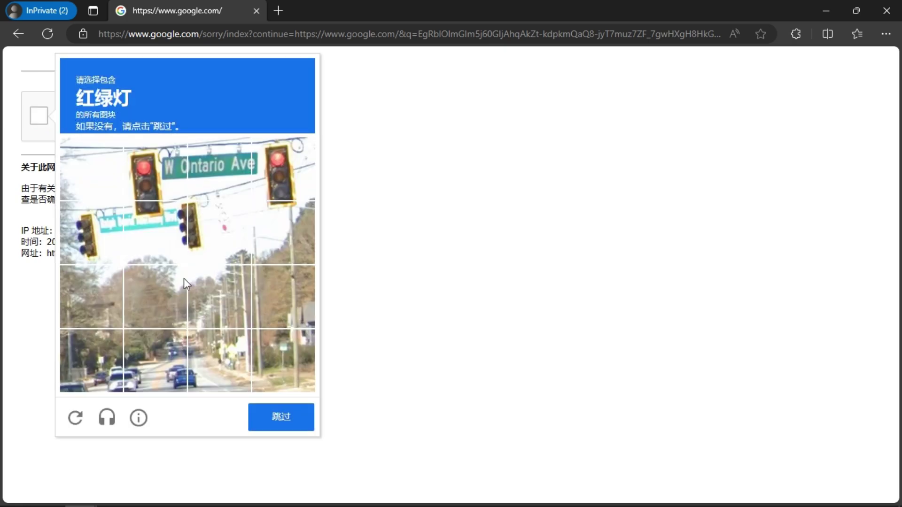
pyautogui.click(89, 238)
pyautogui.click(141, 238)
pyautogui.click(213, 243)
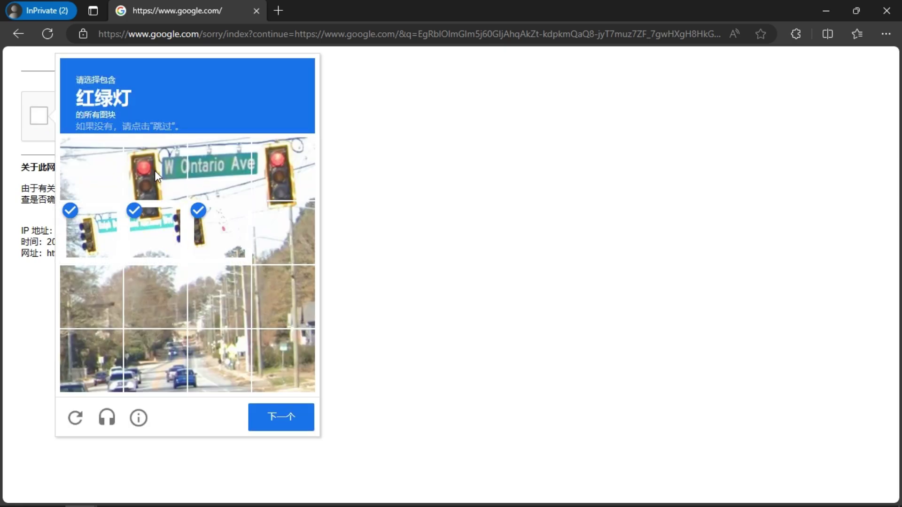
pyautogui.click(154, 170)
pyautogui.click(281, 170)
pyautogui.click(301, 423)
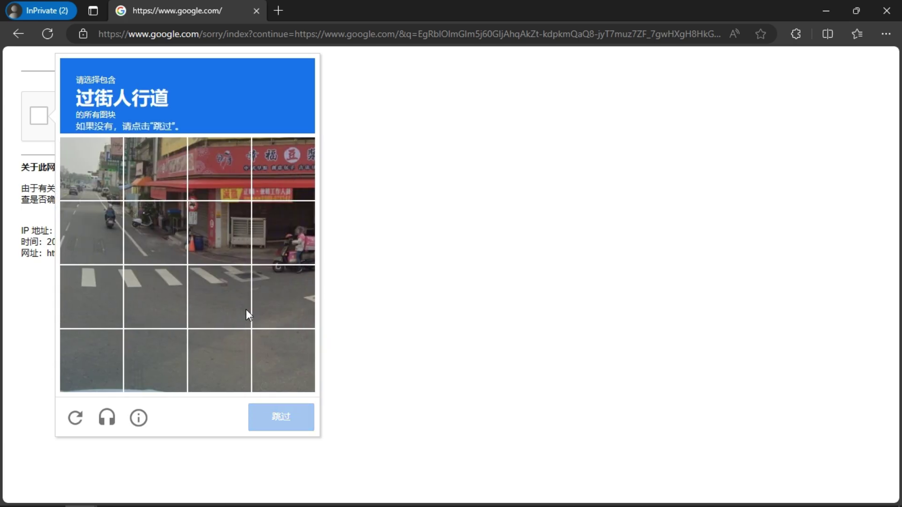
# Select the tiles containing the pedestrian crossing, verify the check, and decline Google's suggestion to switch to Chrome.
pyautogui.click(103, 286)
pyautogui.click(153, 284)
pyautogui.click(215, 285)
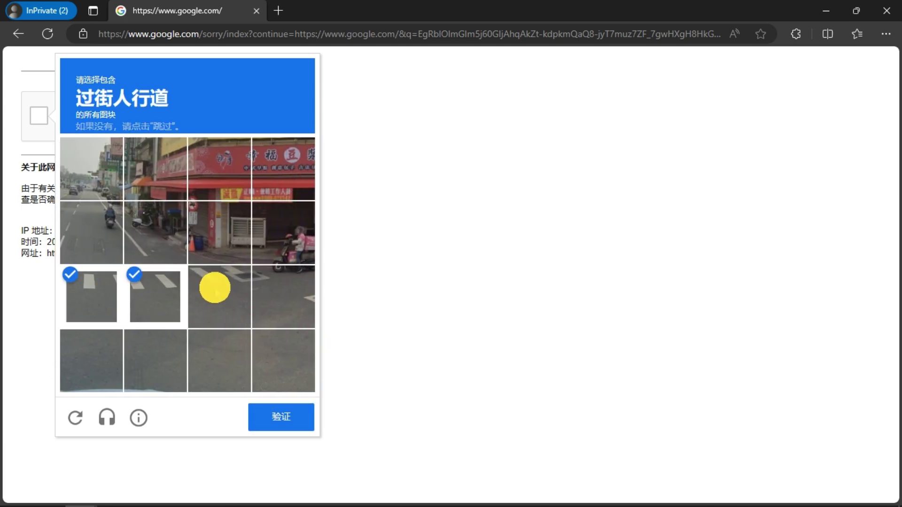
pyautogui.click(278, 292)
pyautogui.click(281, 416)
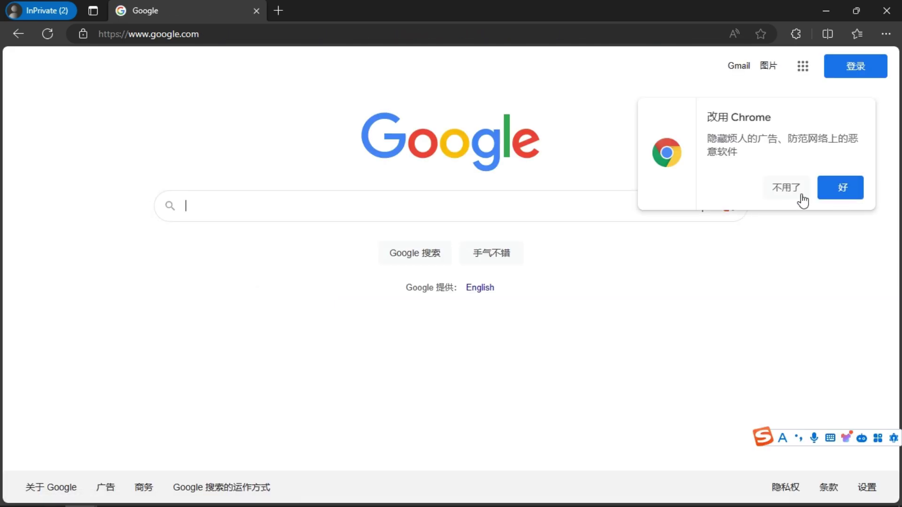
pyautogui.click(785, 190)
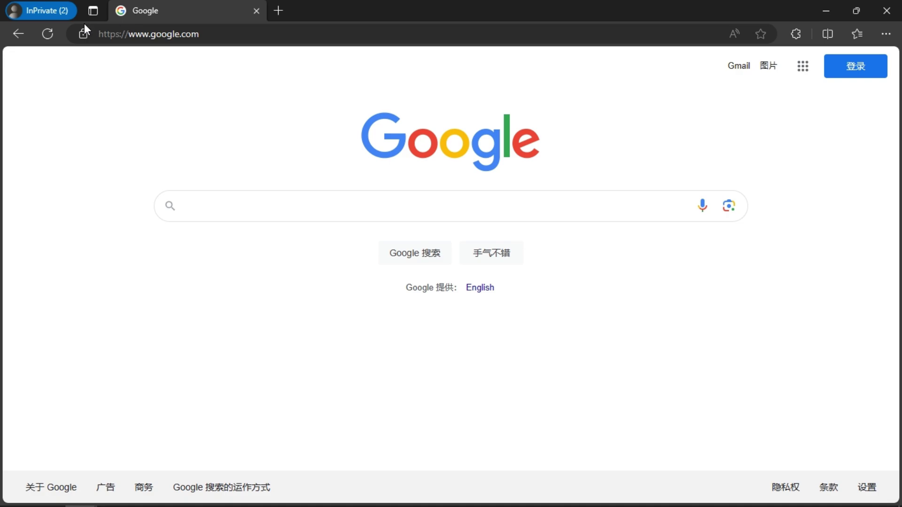
# Replace the Google address with the copied worker address followed by DDD in capitals, and load it.
pyautogui.click(168, 41)
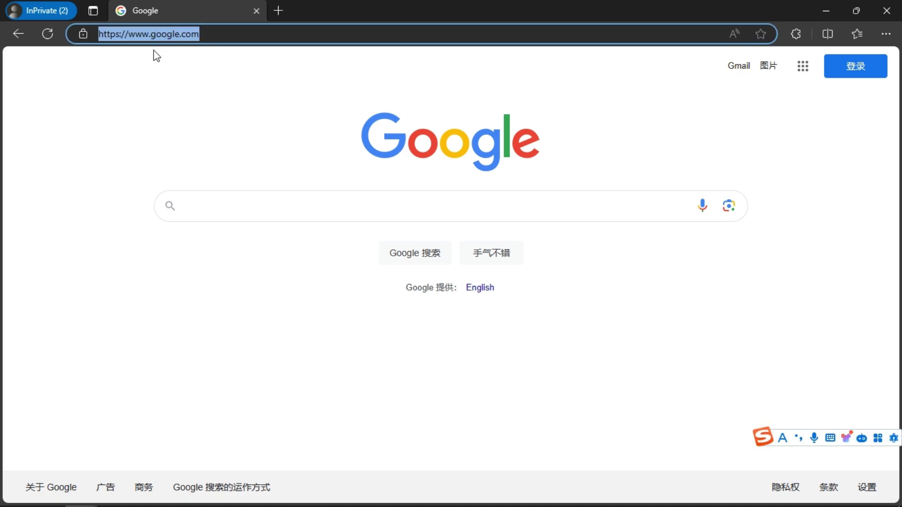
pyautogui.rightClick(165, 35)
pyautogui.click(224, 159)
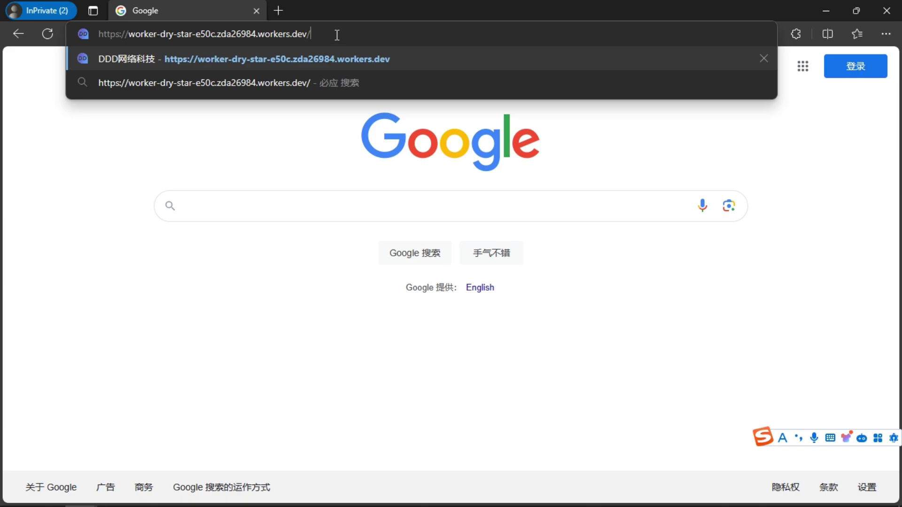
pyautogui.write('DDD')
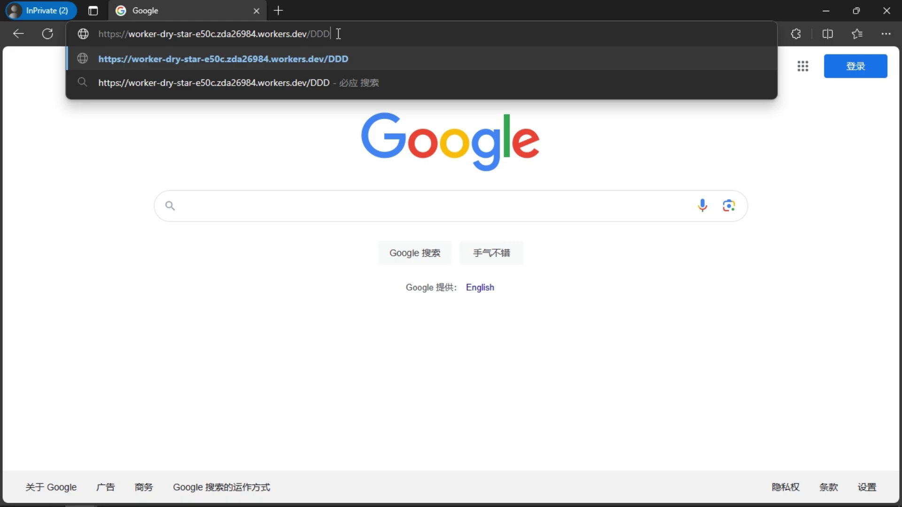
pyautogui.press('Return')
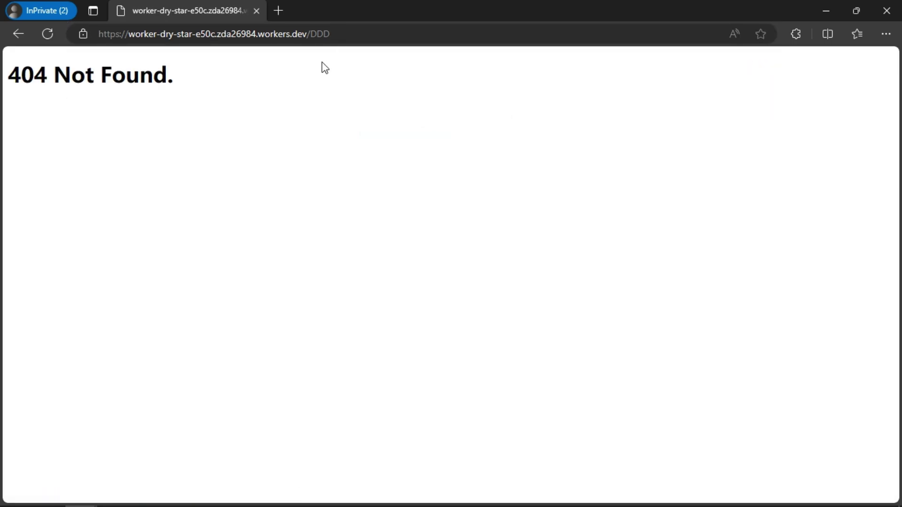
# Change the short link's suffix to lowercase ddd, load it, and look over the page it leads to.
pyautogui.click(342, 33)
pyautogui.click(347, 34)
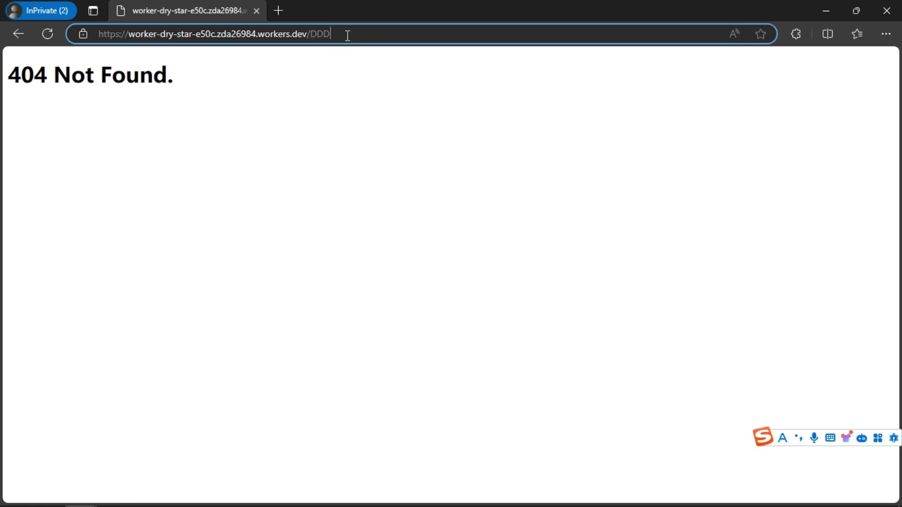
pyautogui.press('BackSpace')
pyautogui.press('BackSpace')
pyautogui.press('BackSpace')
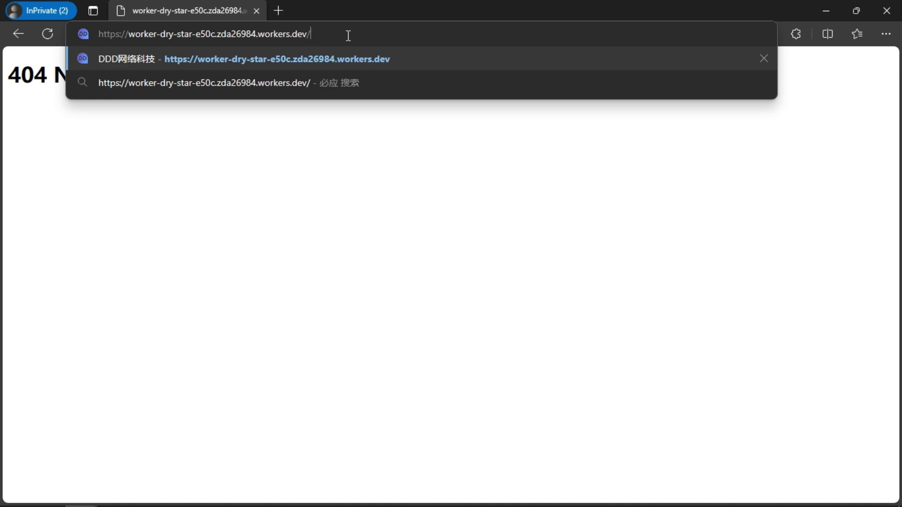
pyautogui.write('ddd')
pyautogui.press('Return')
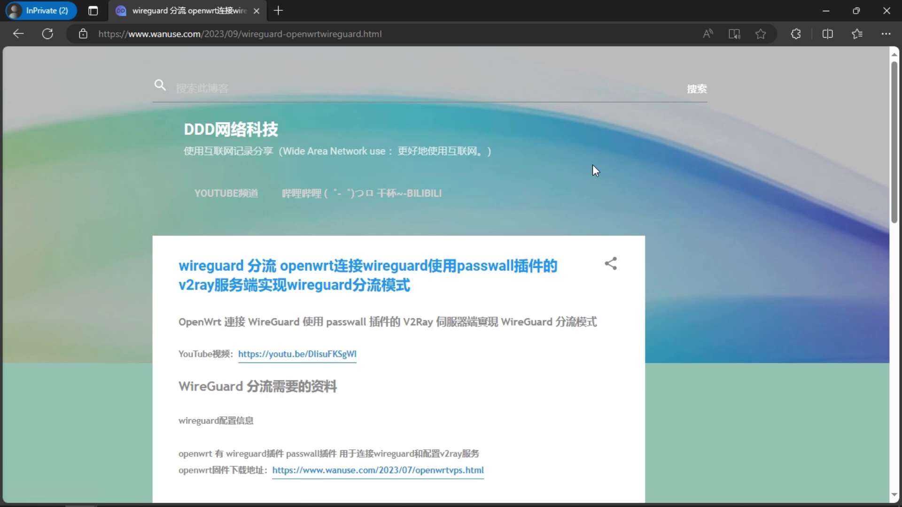
pyautogui.scroll(-10, 568, 153)
pyautogui.scroll(12, 568, 153)
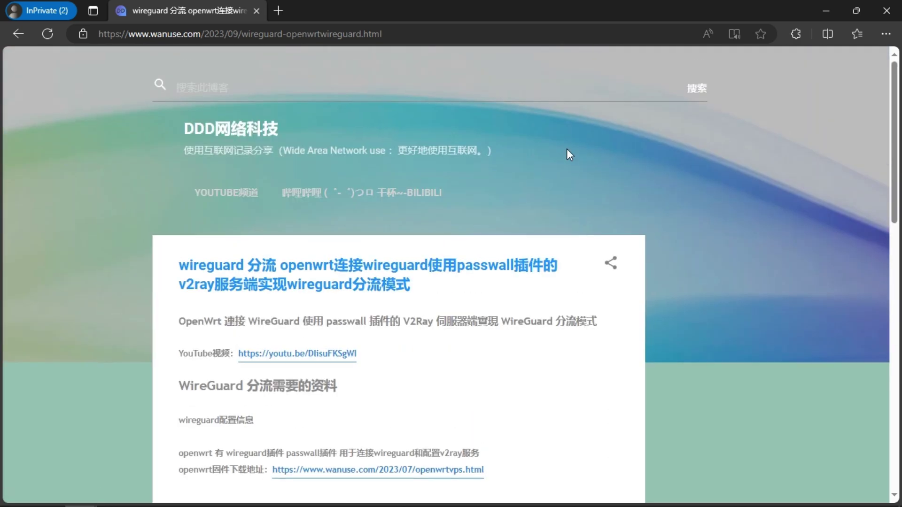
pyautogui.scroll(-10, 566, 150)
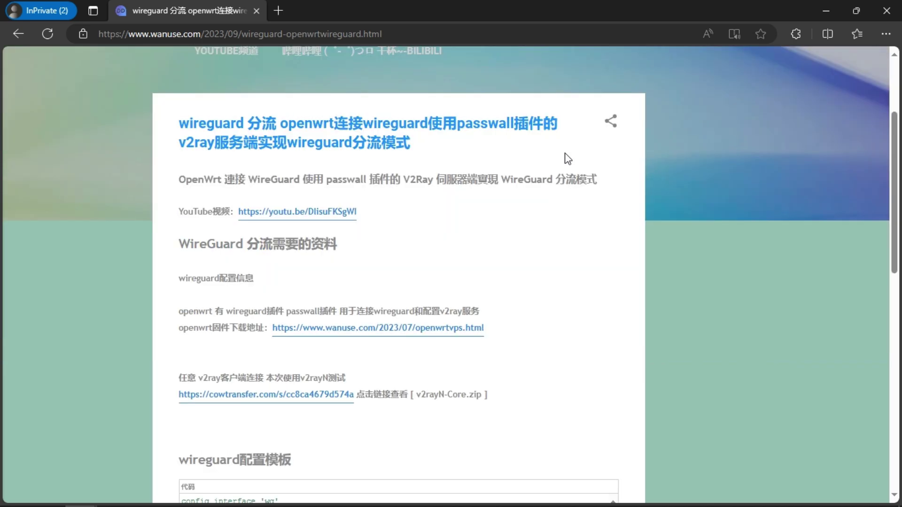
pyautogui.scroll(4, 563, 155)
pyautogui.scroll(6, 562, 157)
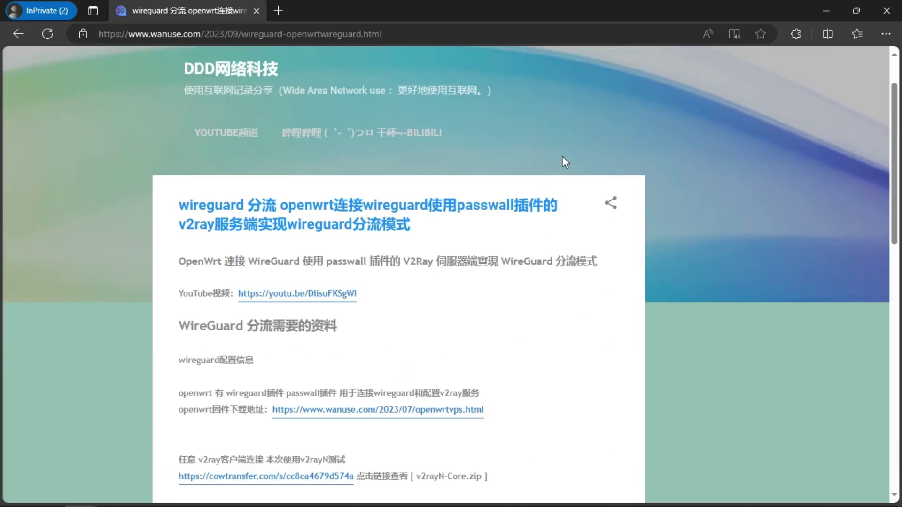
# Switch back to the Cloudflare dashboard and open the worker's trigger settings at the custom domains section.
pyautogui.hotkey('alt', 'Tab')
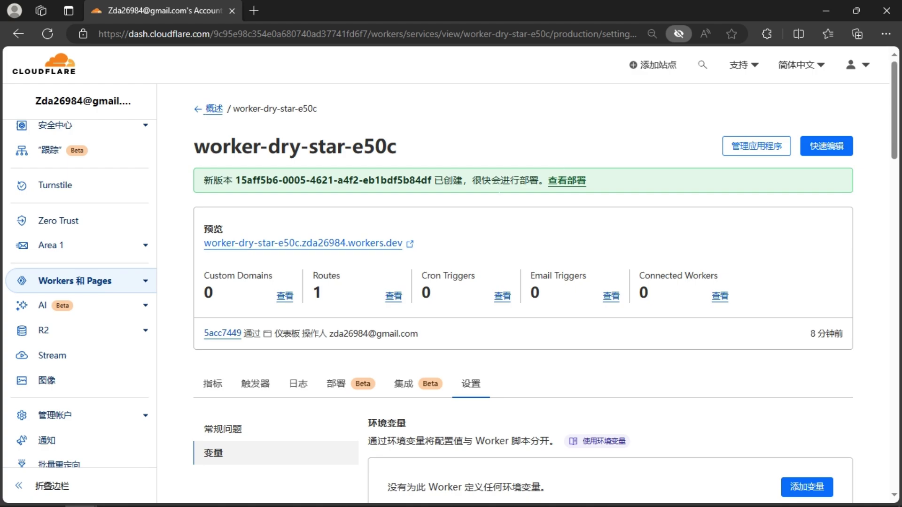
pyautogui.scroll(-2, 339, 253)
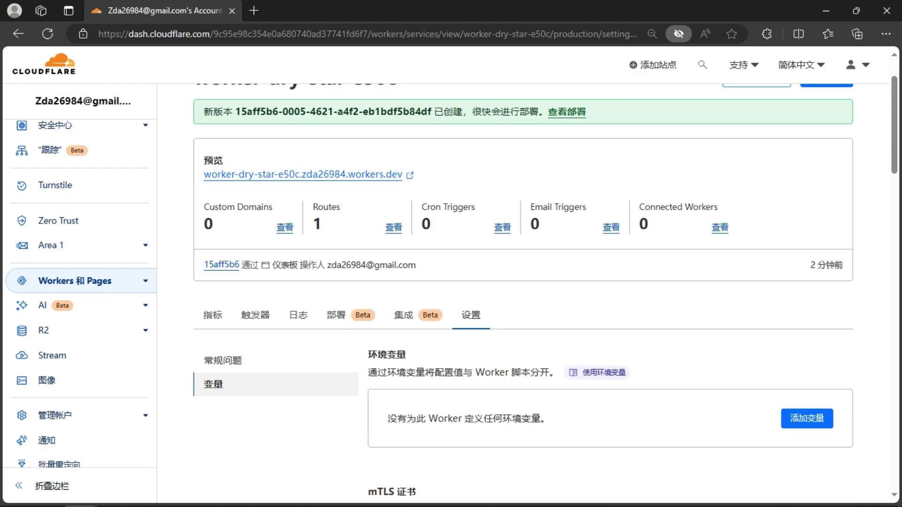
pyautogui.scroll(2, 342, 243)
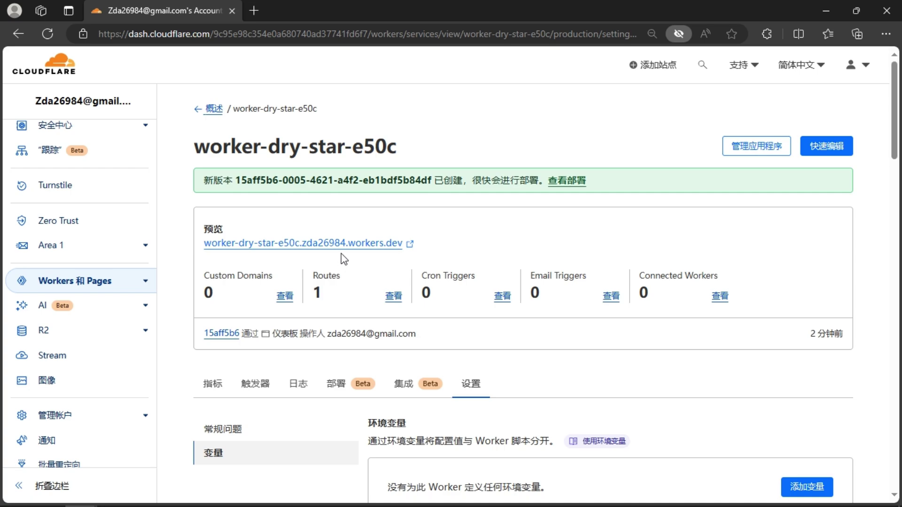
pyautogui.scroll(-2, 346, 253)
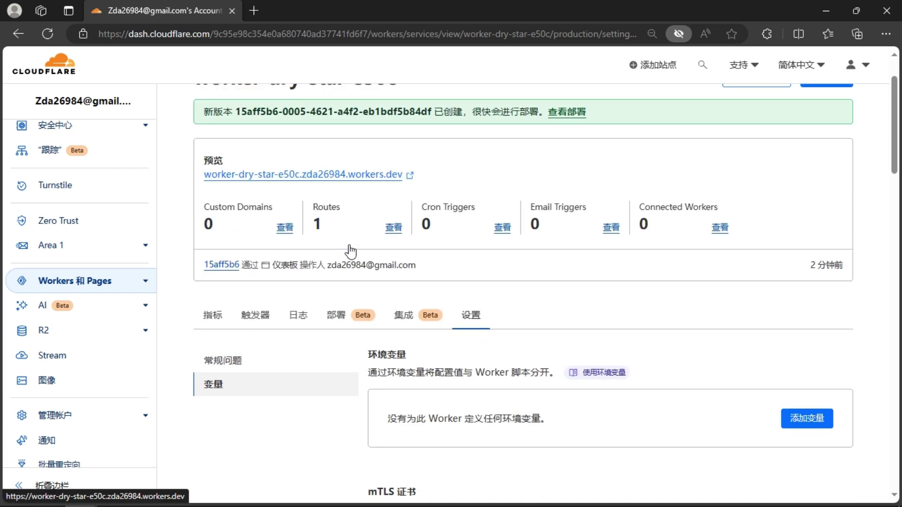
pyautogui.click(256, 318)
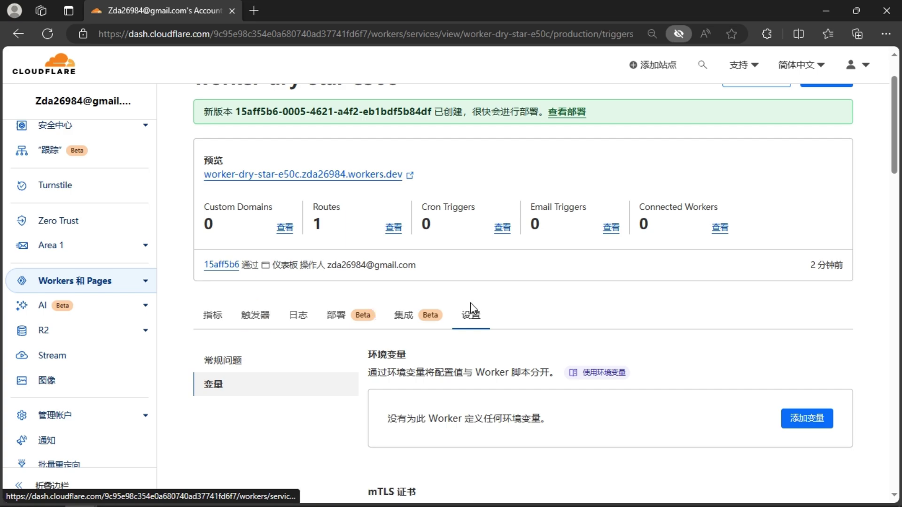
pyautogui.scroll(-4, 470, 303)
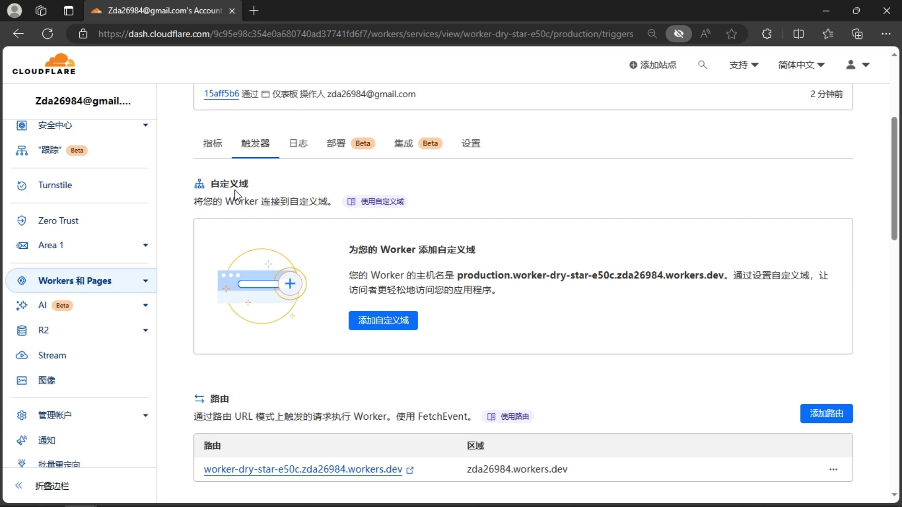
# Add openwan.tk as a custom domain for the worker.
pyautogui.click(395, 324)
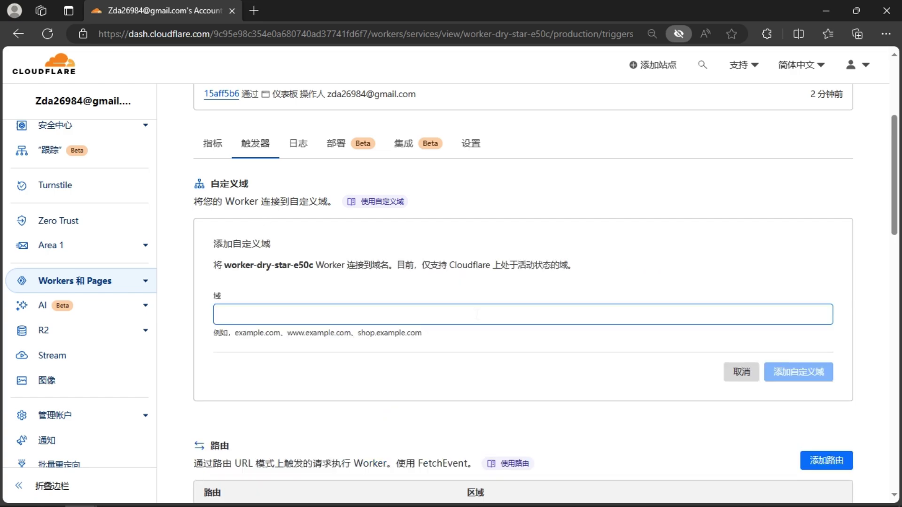
pyautogui.scroll(-3, 477, 306)
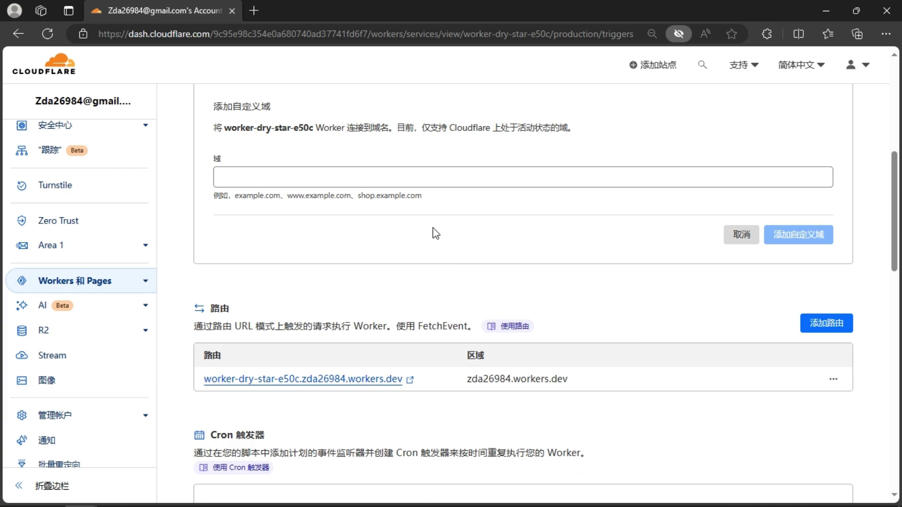
pyautogui.click(440, 177)
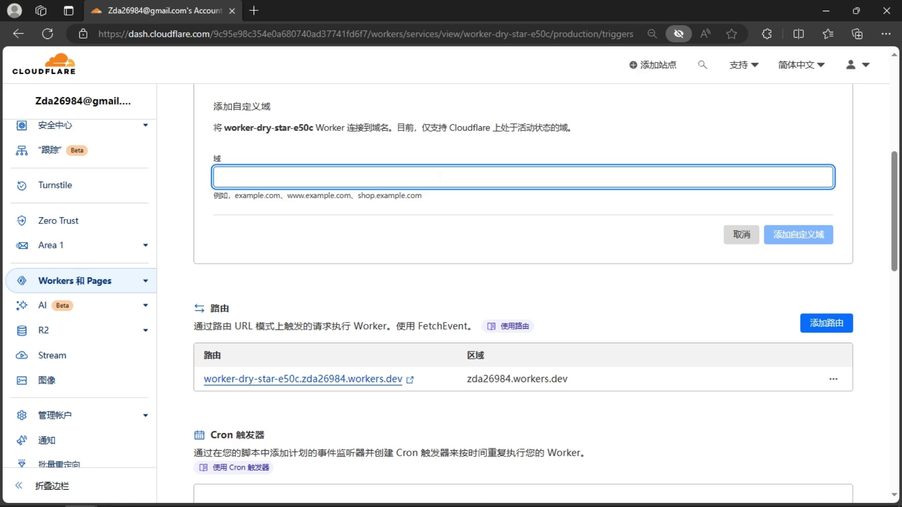
pyautogui.write('open')
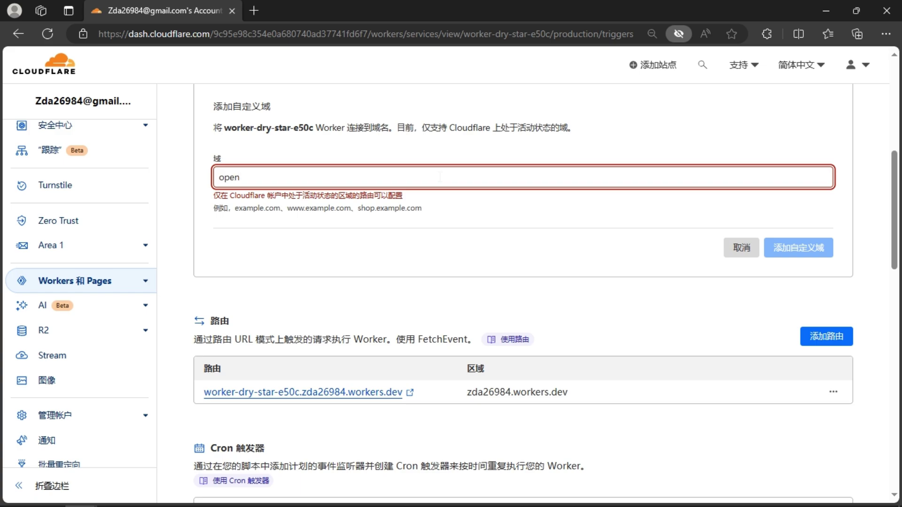
pyautogui.write('wan.tk')
pyautogui.click(451, 206)
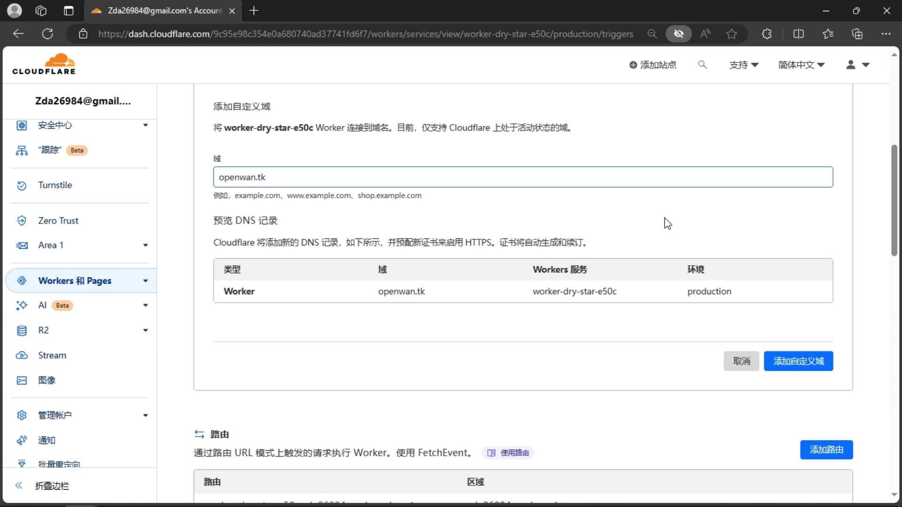
pyautogui.click(244, 177)
pyautogui.click(608, 316)
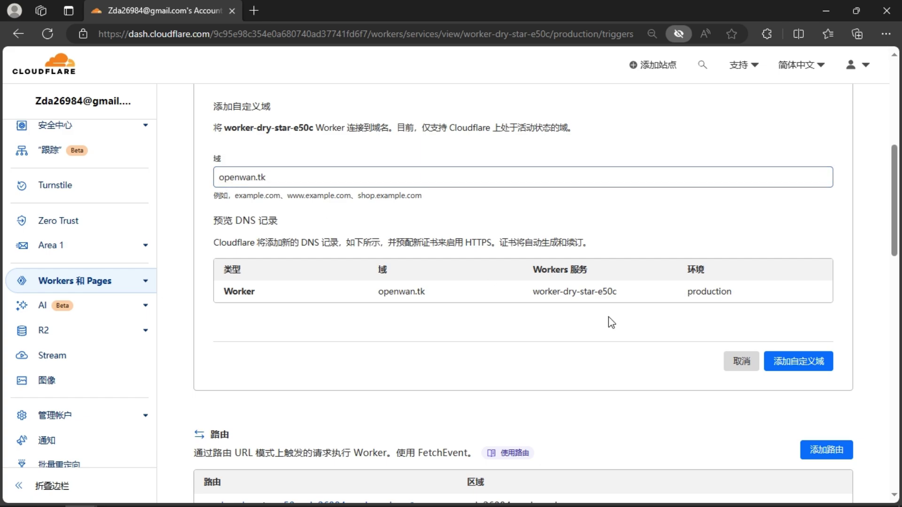
pyautogui.click(798, 361)
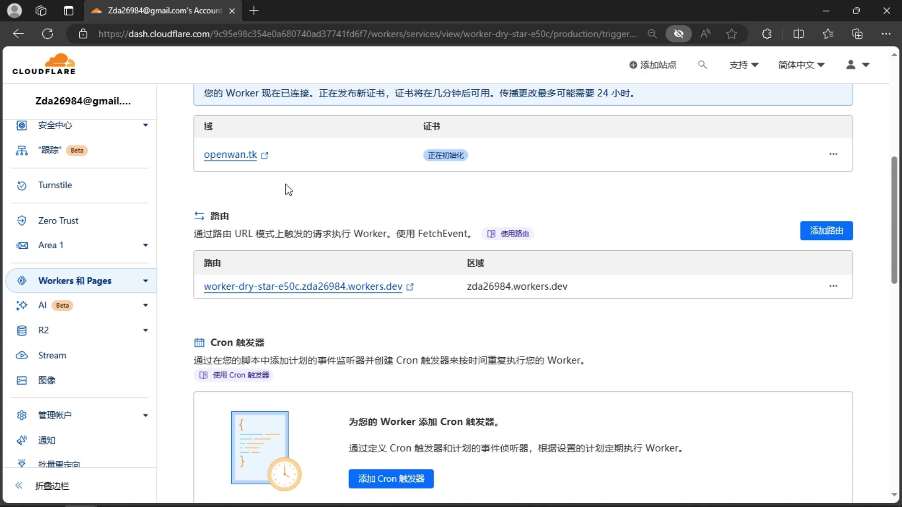
# Copy the openwan.tk domain name from the custom domains list and switch to the InPrivate window showing the wireguard article.
pyautogui.moveTo(195, 153); pyautogui.dragTo(260, 155)
pyautogui.hotkey('ctrl', 'c')
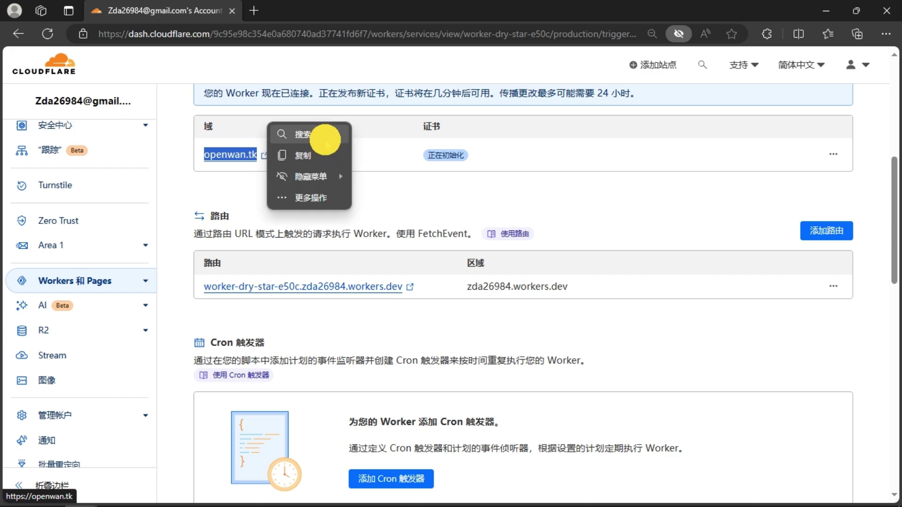
pyautogui.click(322, 156)
pyautogui.hotkey('alt', 'Tab')
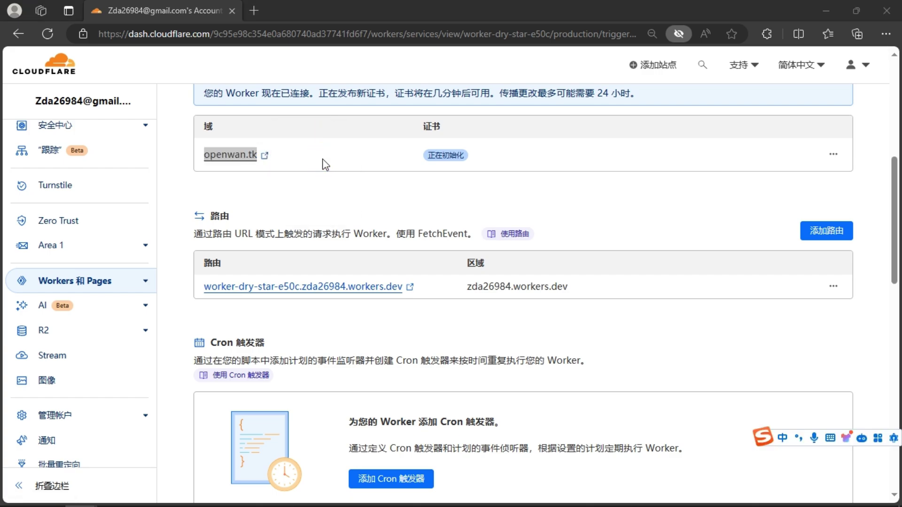
pyautogui.press('Tab')
pyautogui.press('Tab')
pyautogui.press('Tab')
pyautogui.press('Tab')
pyautogui.press('Tab')
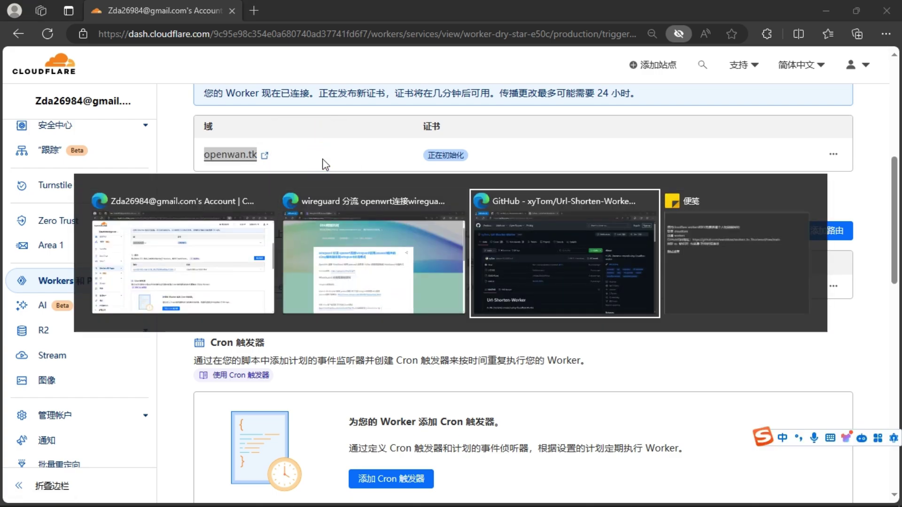
pyautogui.click(343, 224)
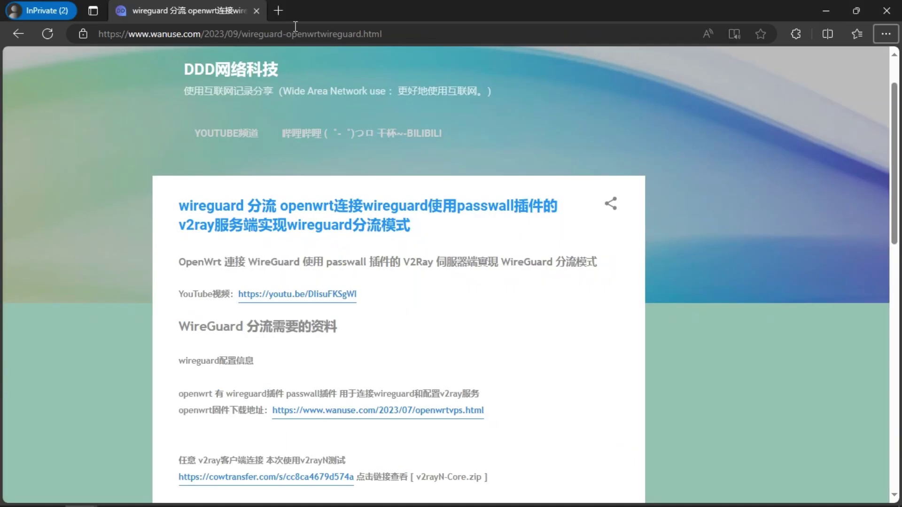
# Replace the wireguard article tab with a new one and test the custom domain's short link openwan.tk/123.
pyautogui.click(280, 13)
pyautogui.click(260, 11)
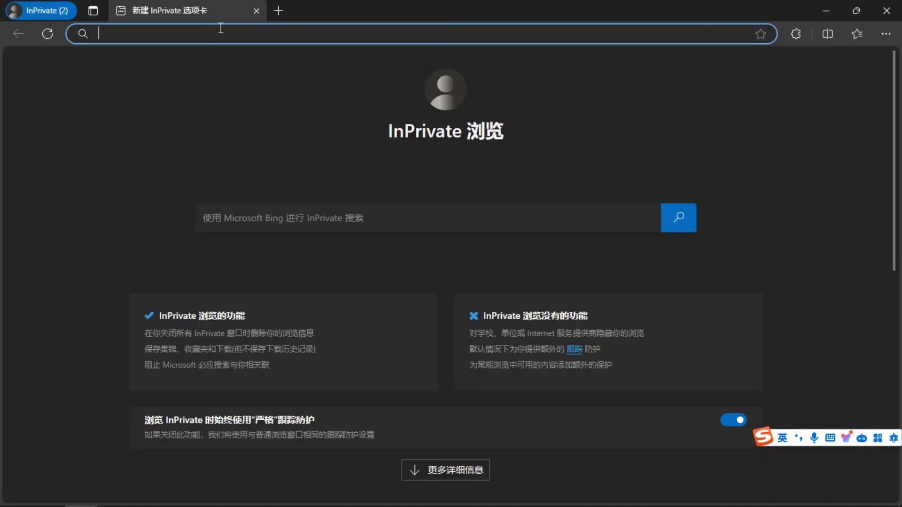
pyautogui.rightClick(235, 40)
pyautogui.click(258, 155)
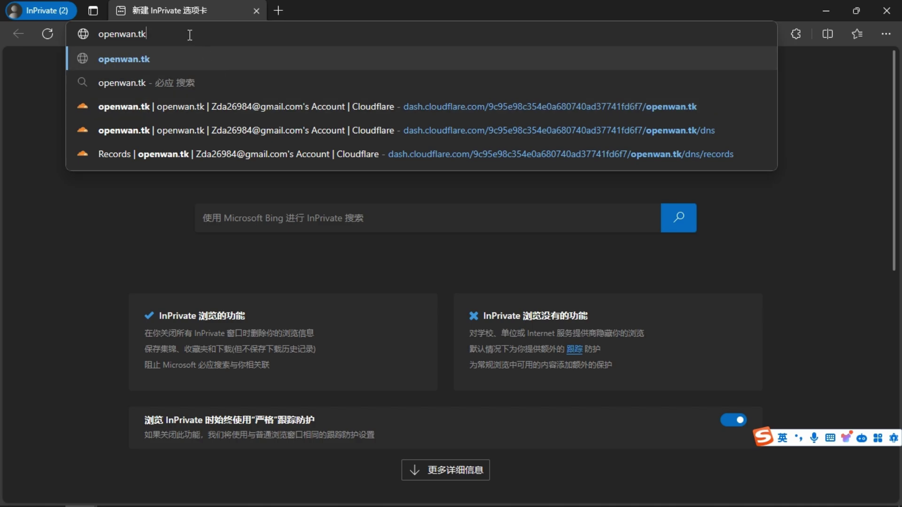
pyautogui.write('/123')
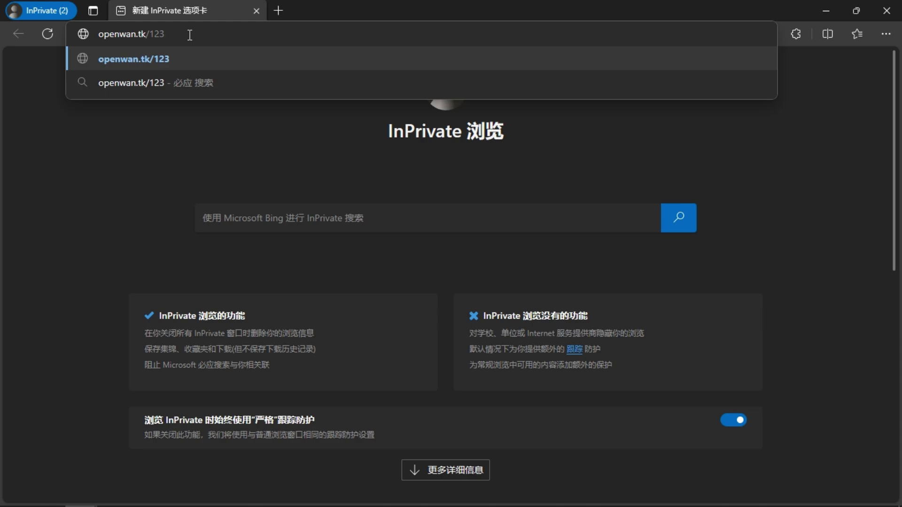
pyautogui.press('Return')
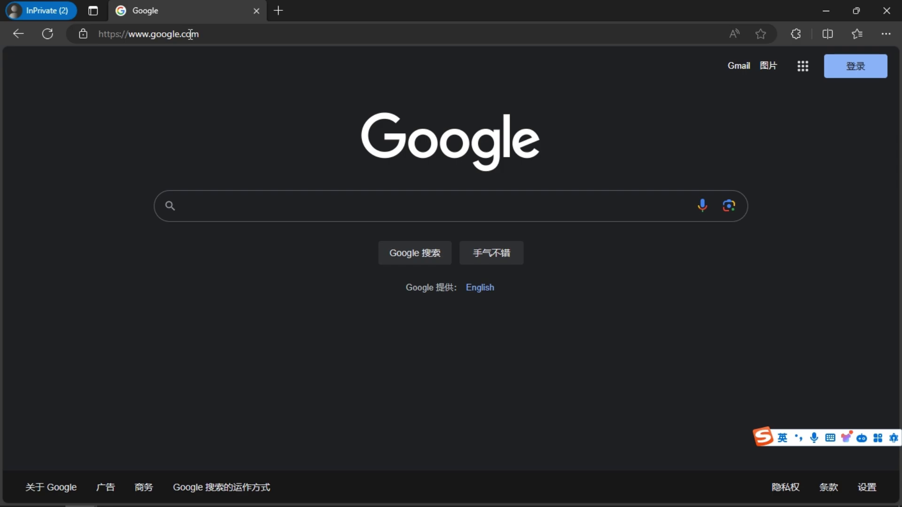
# Test the second short link on the custom domain by visiting openwan.tk/ddd.
pyautogui.click(190, 34)
pyautogui.write('openwan.tk')
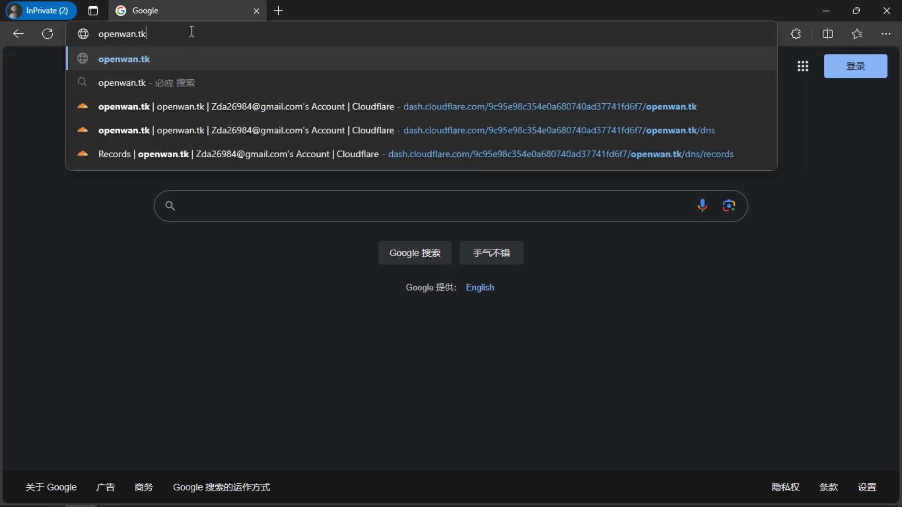
pyautogui.write('/')
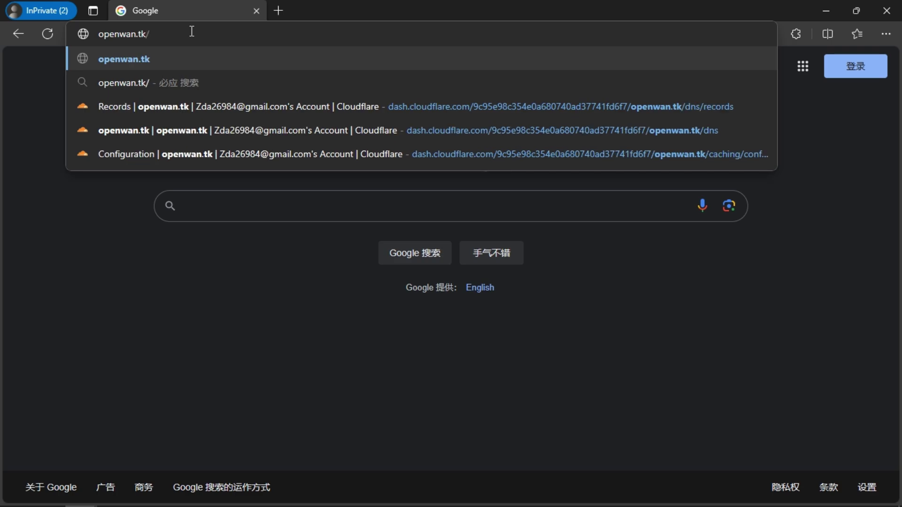
pyautogui.write('ddd')
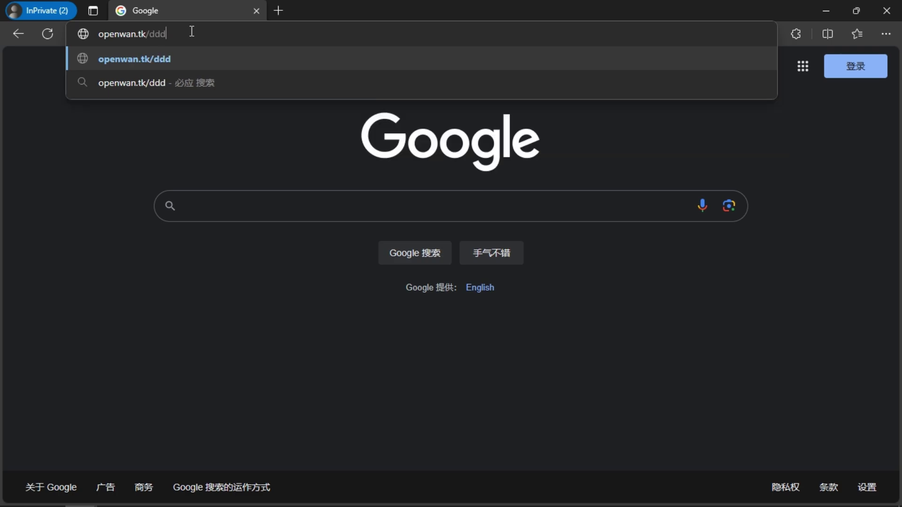
pyautogui.press('Return')
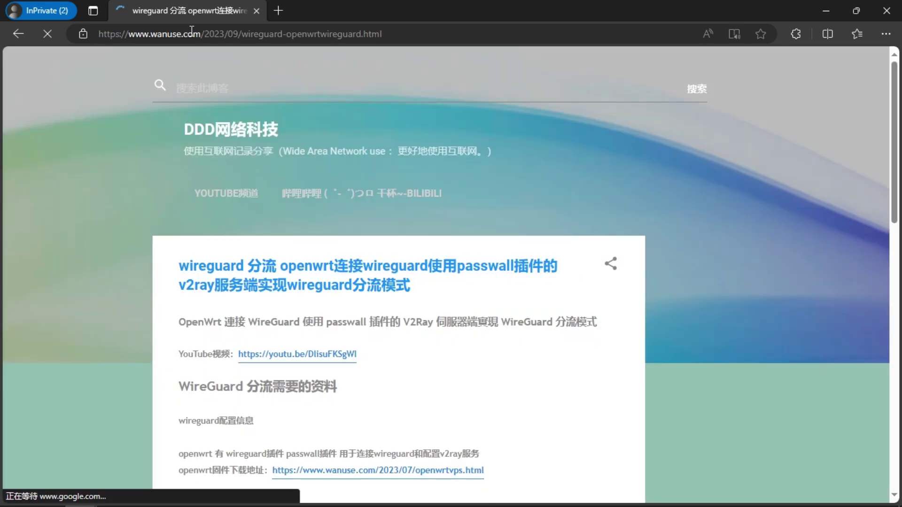
# Check the wireguard article opened by the short link from beginning to end and close its InPrivate tab.
pyautogui.scroll(-10, 411, 188)
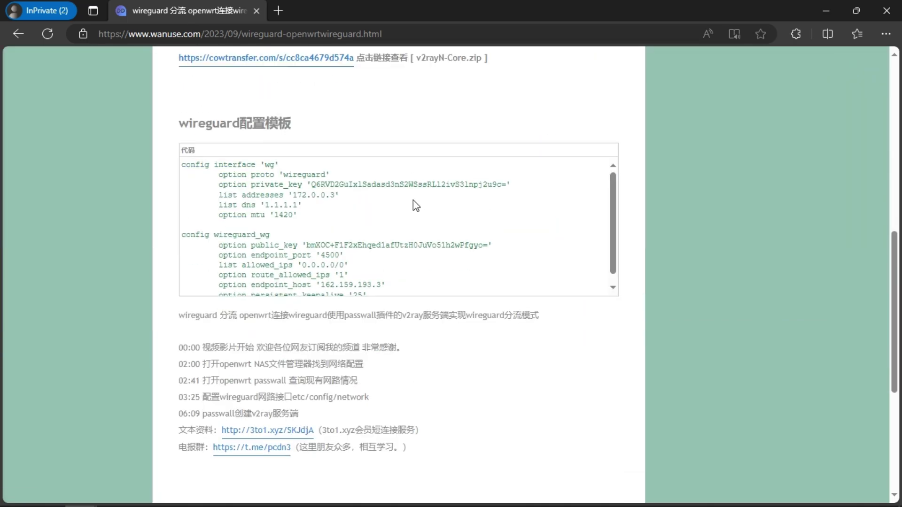
pyautogui.scroll(10, 420, 231)
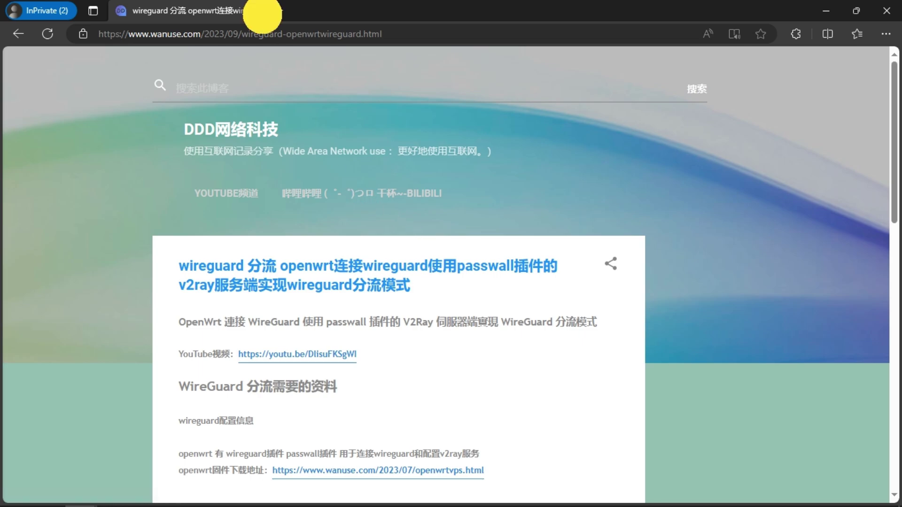
pyautogui.click(259, 11)
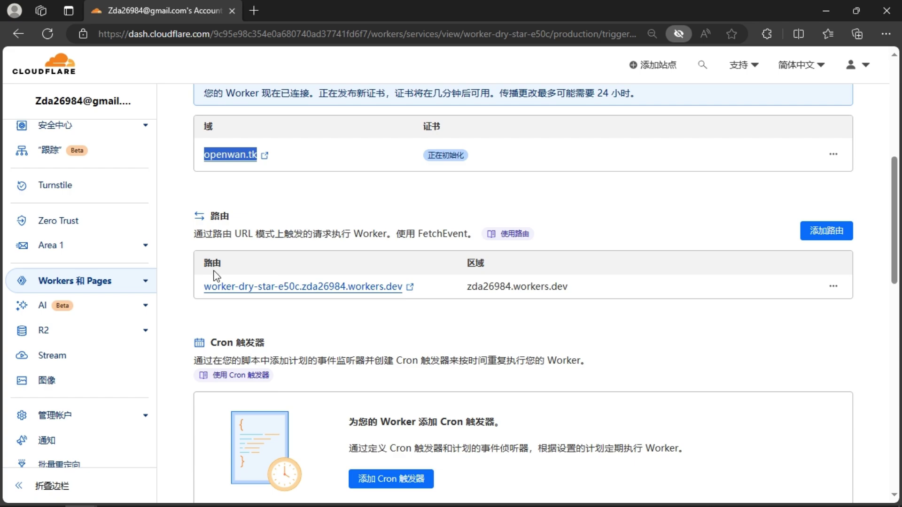
# Open the ddd namespace in Workers KV and review its short-link entries and the key and value fields for new ones.
pyautogui.click(146, 278)
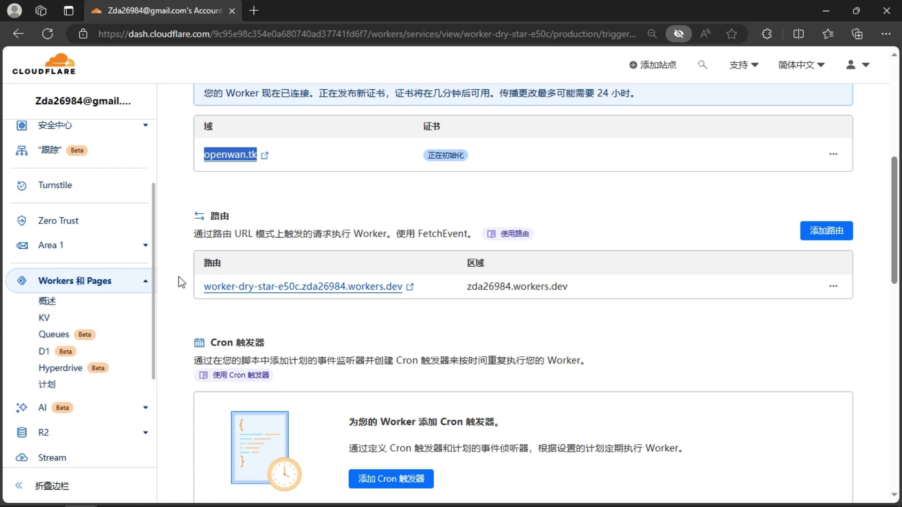
pyautogui.click(44, 318)
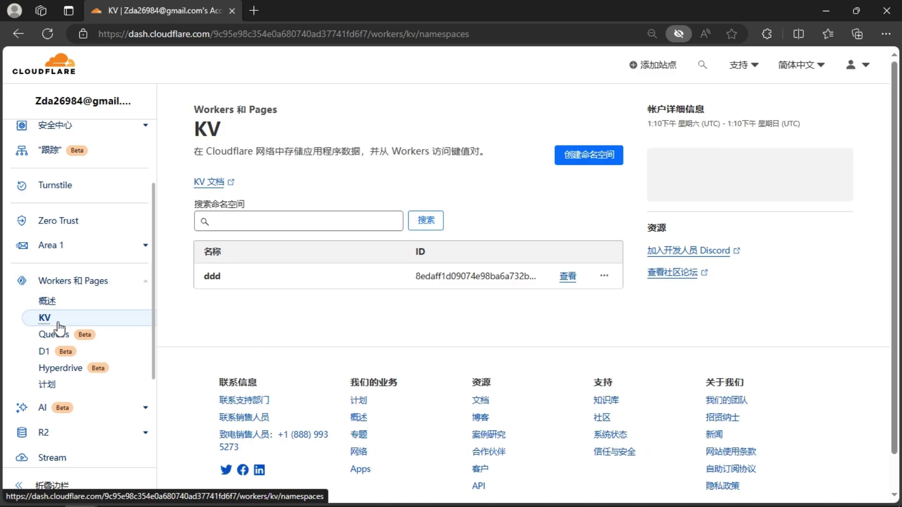
pyautogui.click(568, 277)
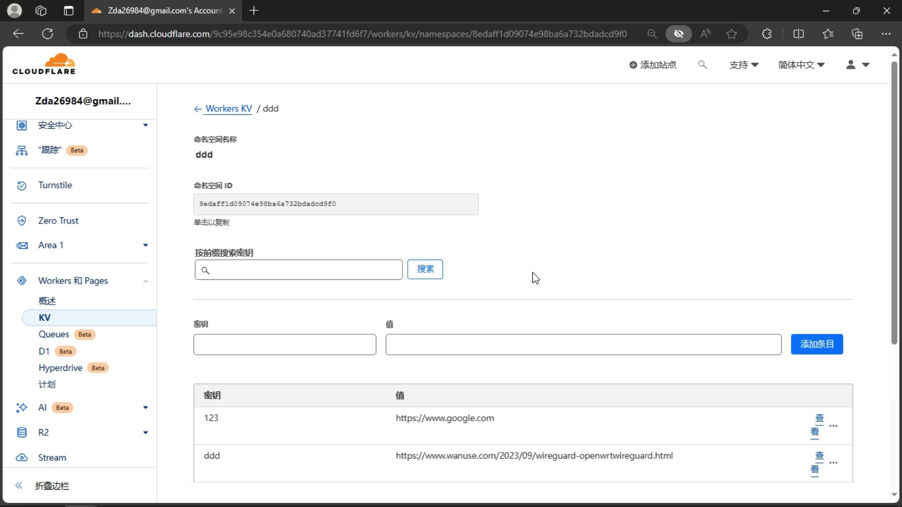
pyautogui.scroll(-1, 534, 278)
pyautogui.scroll(-1, 534, 278)
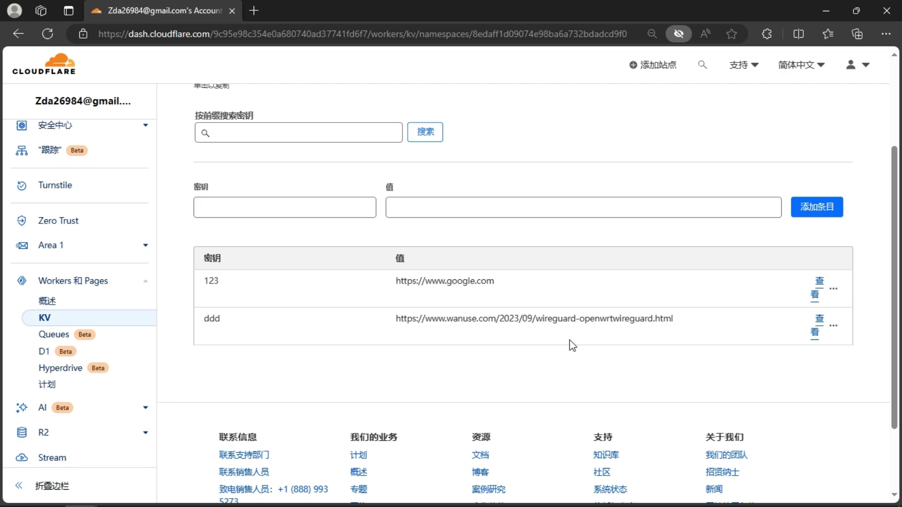
pyautogui.click(288, 207)
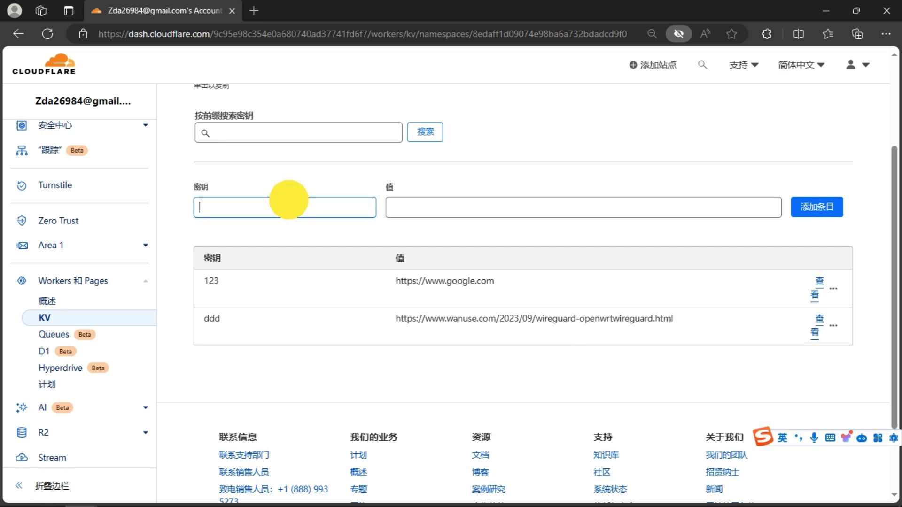
pyautogui.click(397, 209)
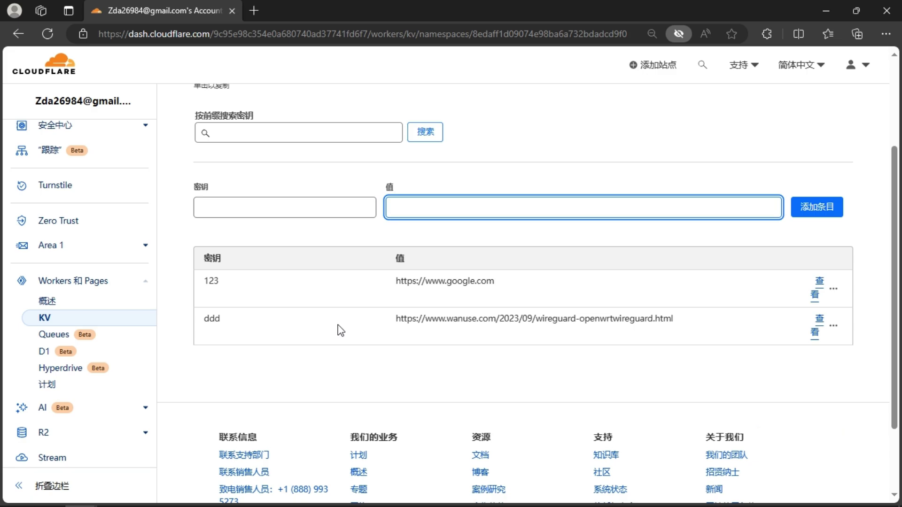
pyautogui.scroll(3, 332, 338)
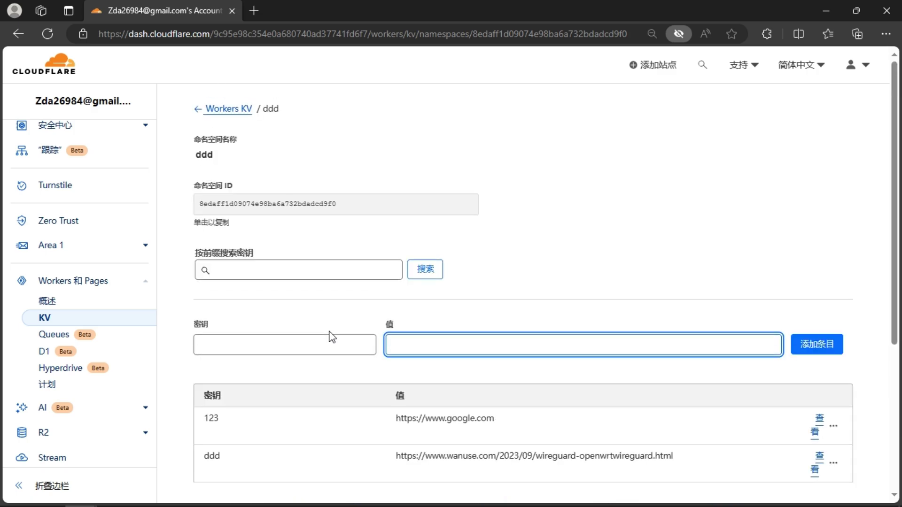
pyautogui.scroll(2, 106, 335)
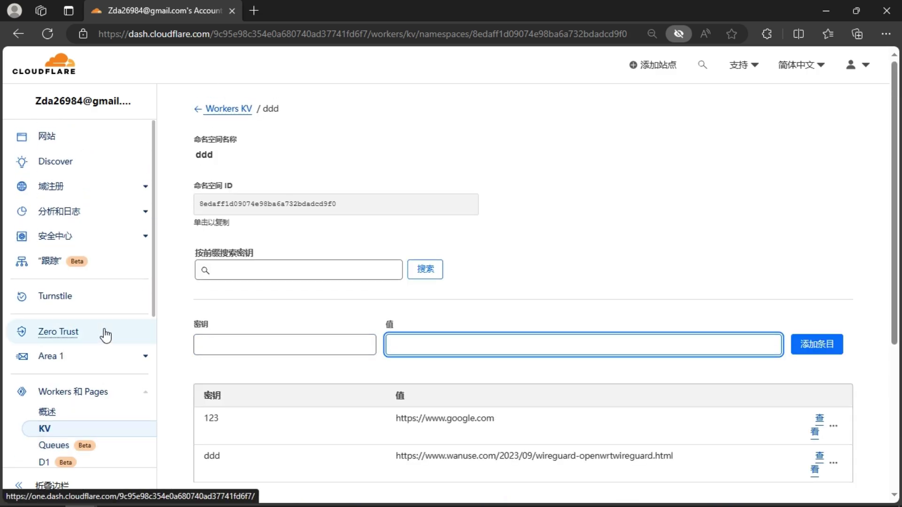